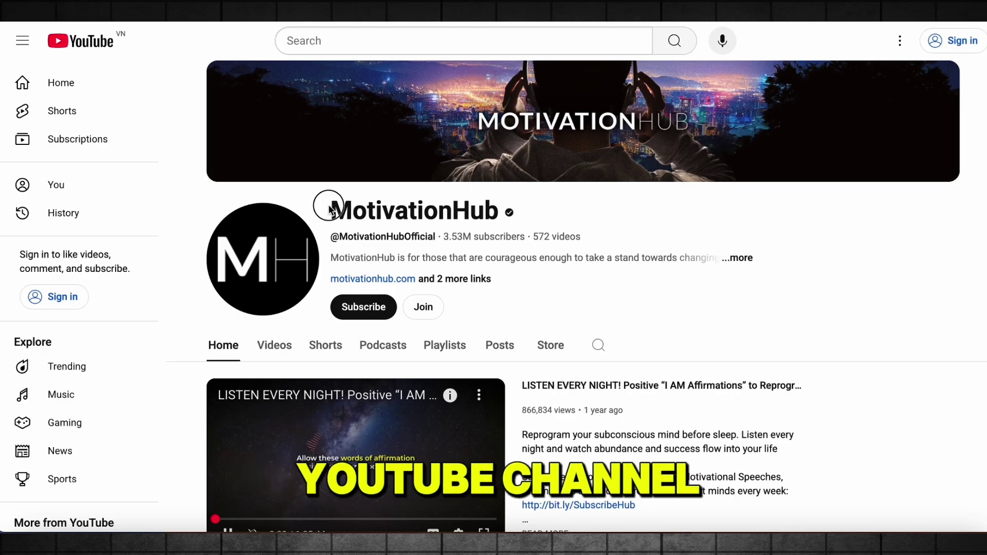
# - List the MotivationHub channel's videos sorted by Popular and browse them for topic ideas
pyautogui.doubleClick(329, 209)
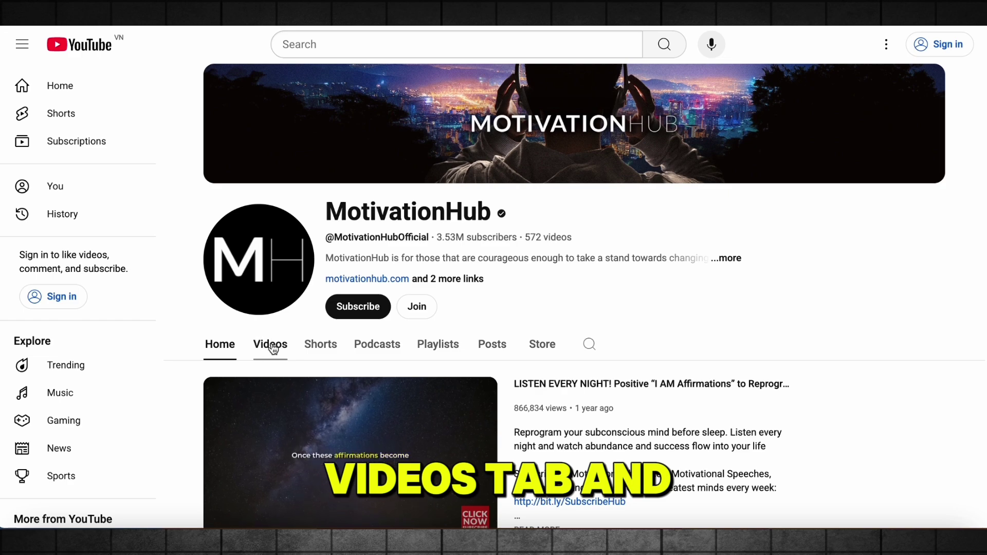
pyautogui.click(272, 345)
pyautogui.click(282, 384)
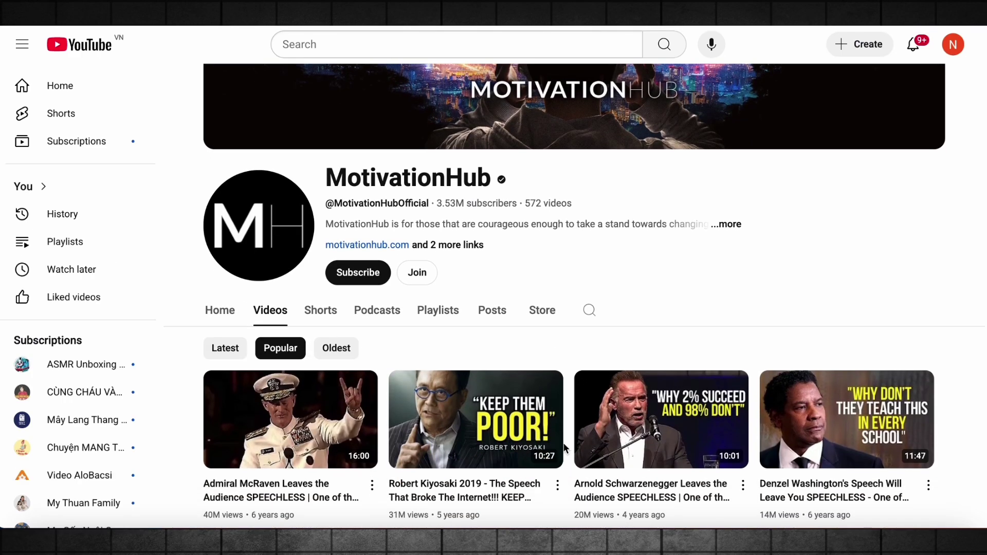
pyautogui.scroll(-2, 563, 449)
pyautogui.scroll(-1, 563, 449)
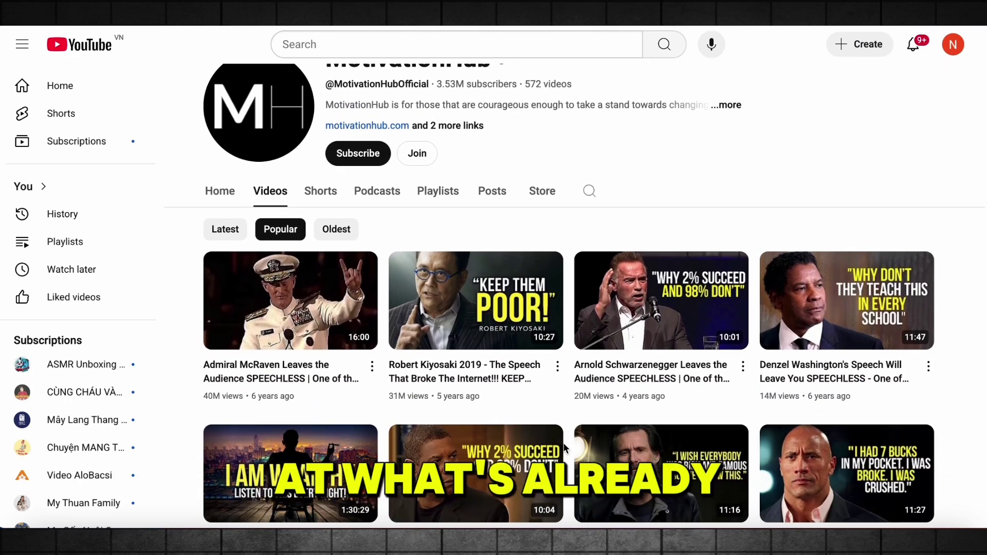
pyautogui.scroll(-2, 564, 449)
pyautogui.scroll(-6, 564, 449)
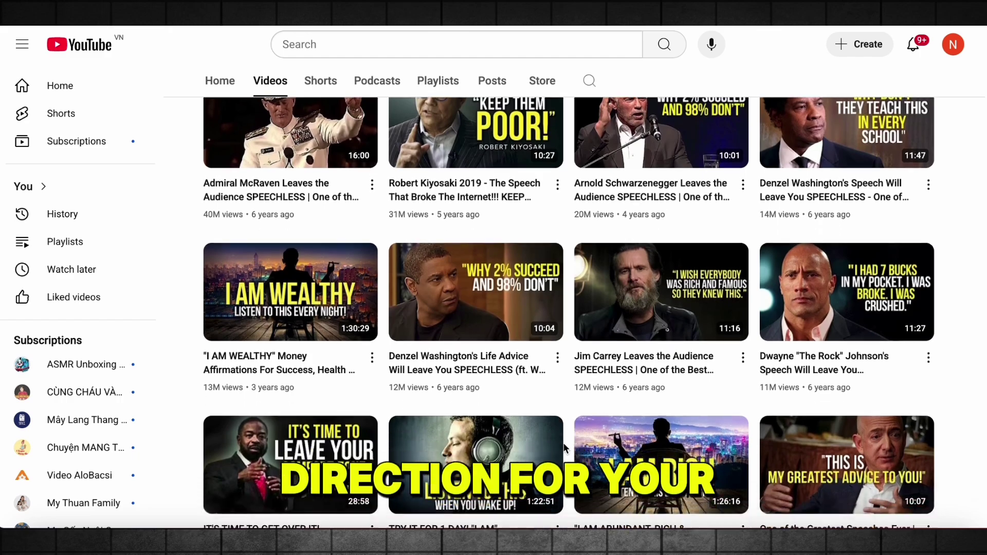
pyautogui.scroll(-4, 564, 449)
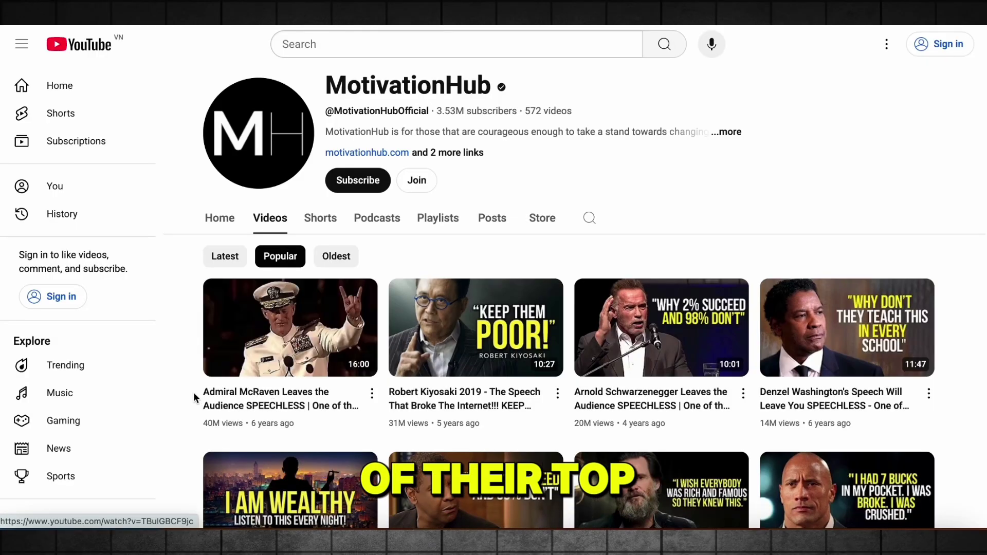
# - Highlight the title and view count of the "Admiral McRaven Leaves the Audience SPEECHLESS" video and open it
pyautogui.moveTo(196, 391); pyautogui.dragTo(362, 411)
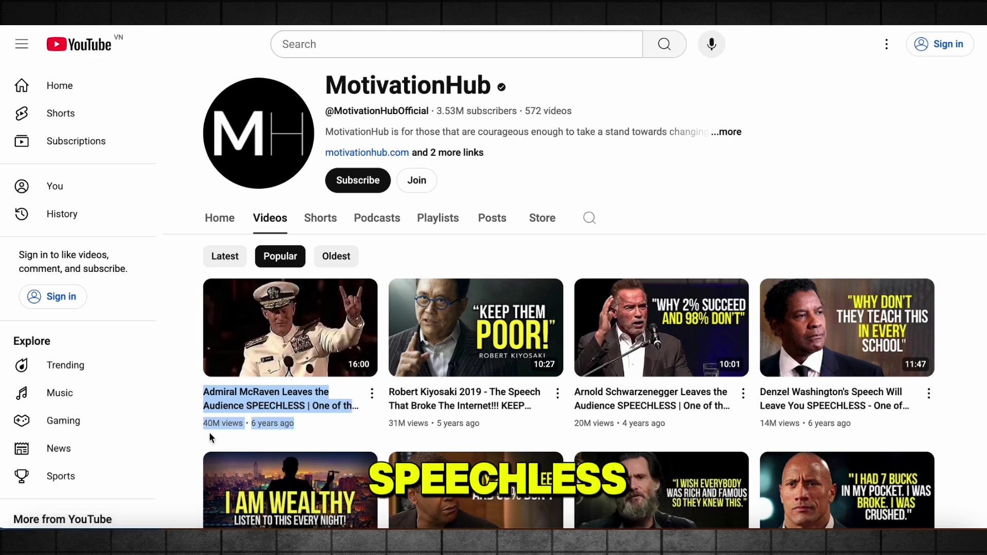
pyautogui.moveTo(201, 423); pyautogui.dragTo(246, 426)
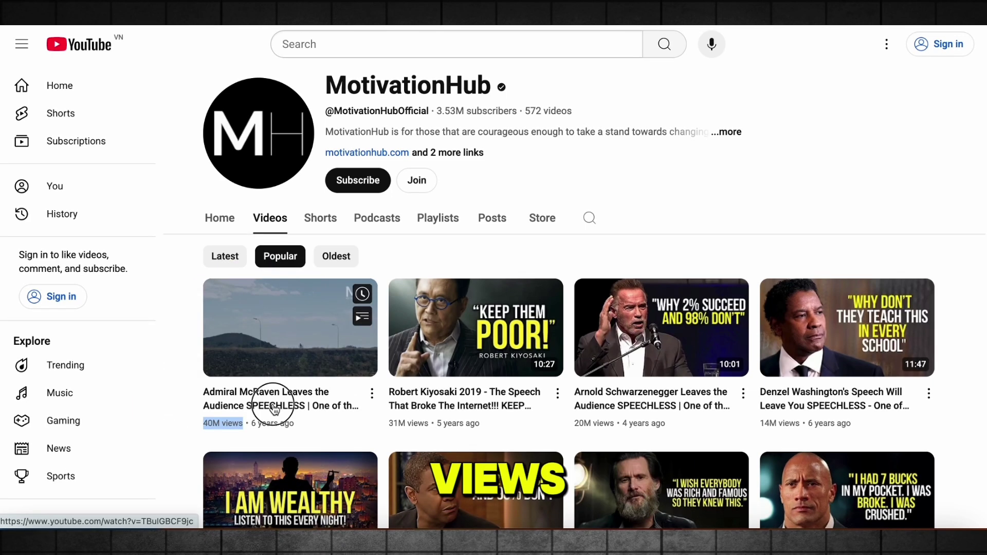
pyautogui.click(275, 407)
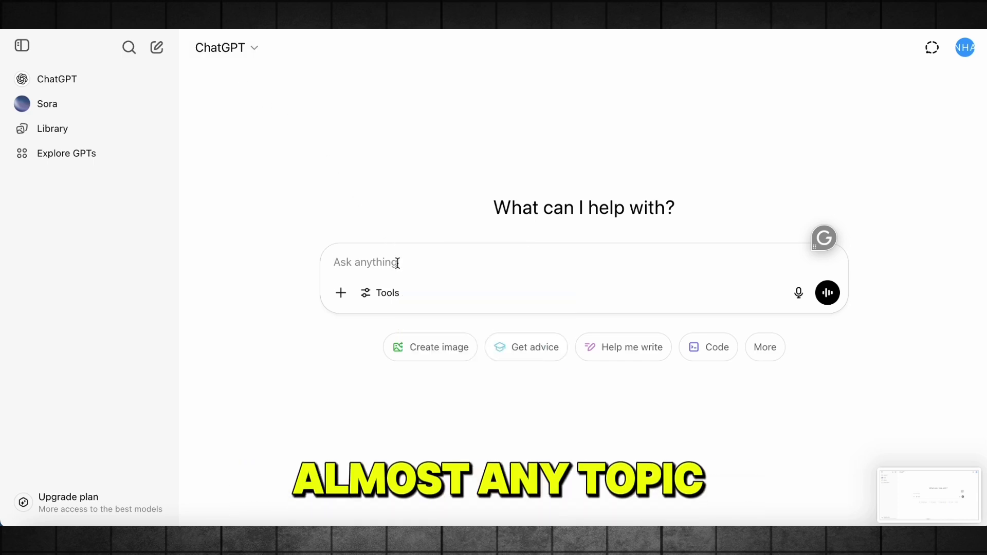
# - In ChatGPT, request a compelling YouTube script for a "Motivation" video titled '[Powerful Motivational Speech (Must Watch)]'
pyautogui.write('Create a compelling YouTube script for a video in the "Motivation" titled \'[Powerful Motivational Speech (Must Watch)]\' using a storytelling format. Ensure the script is informative, engaging, and professional. Introduce the video effectively, outline key points, use credible sources, maintain a conversational yet authoritative tone, and include creative storytelling elements where appropriate. Include clear transitions and a strong call to action. Provide a well-structured script with suggested timestamps and consider [3 minutes]. Thank you!')
pyautogui.moveTo(697, 263); pyautogui.dragTo(448, 275)
pyautogui.moveTo(466, 345); pyautogui.dragTo(518, 349)
pyautogui.click(829, 370)
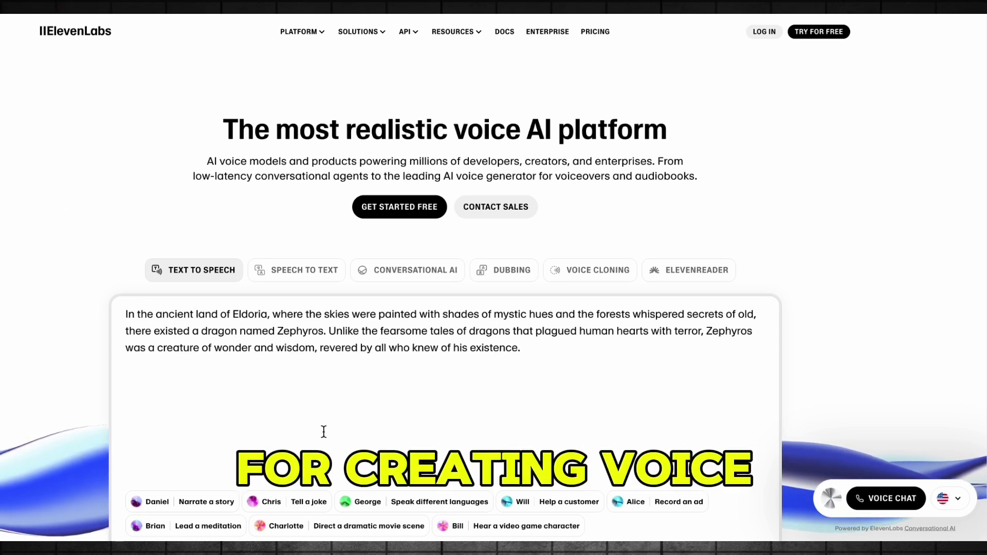
# - Look over the ElevenLabs homepage with its text-to-speech demo
pyautogui.scroll(-1, 610, 440)
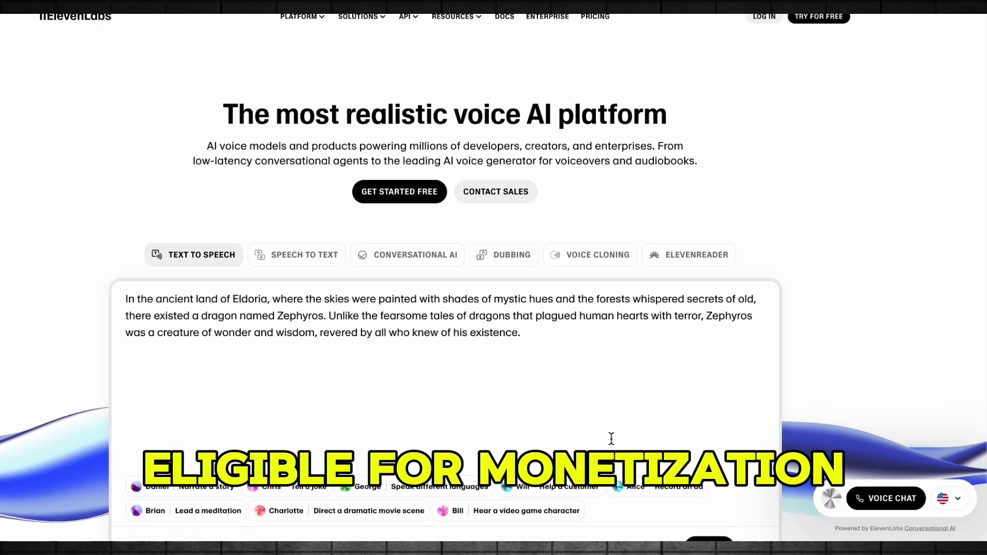
pyautogui.scroll(-3, 611, 438)
pyautogui.scroll(-3, 611, 438)
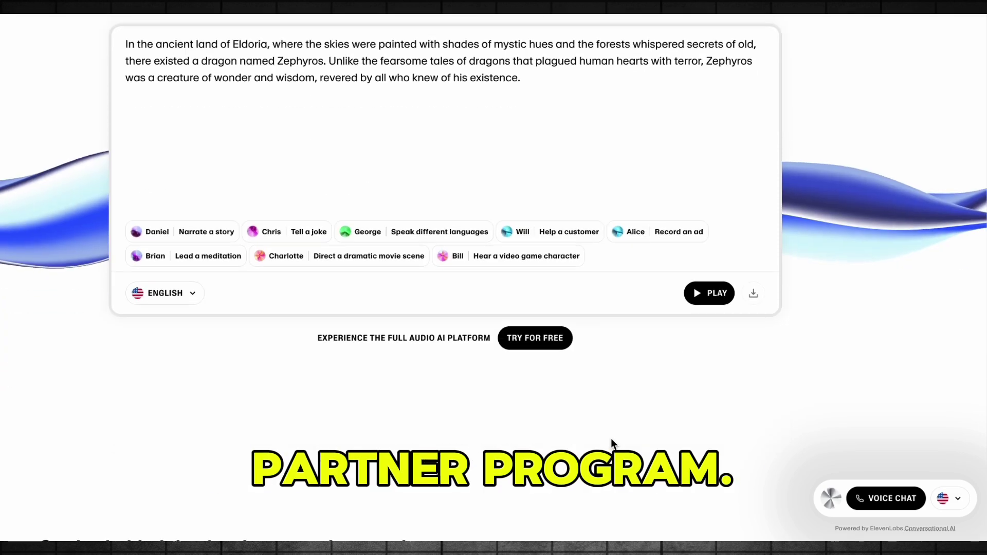
pyautogui.scroll(-2, 611, 438)
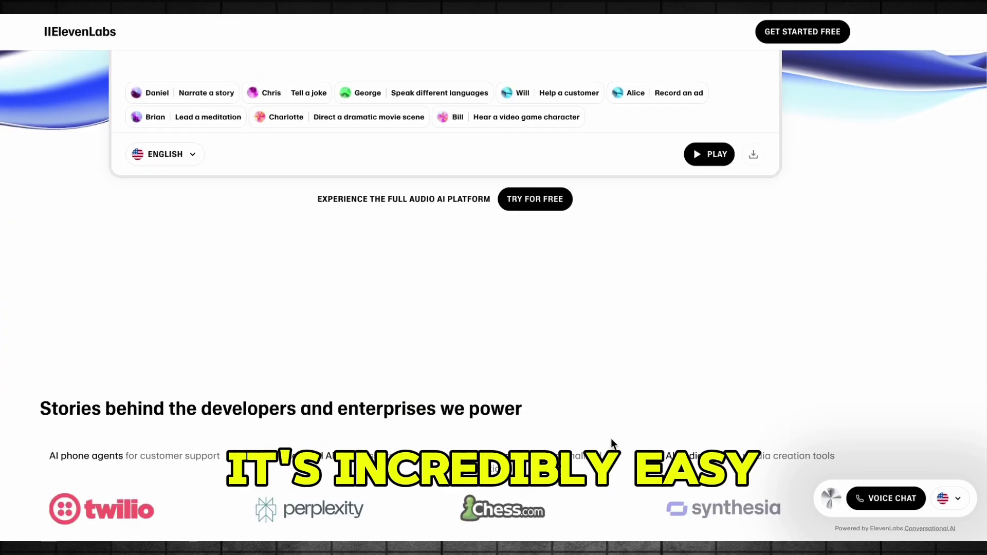
pyautogui.scroll(3, 610, 438)
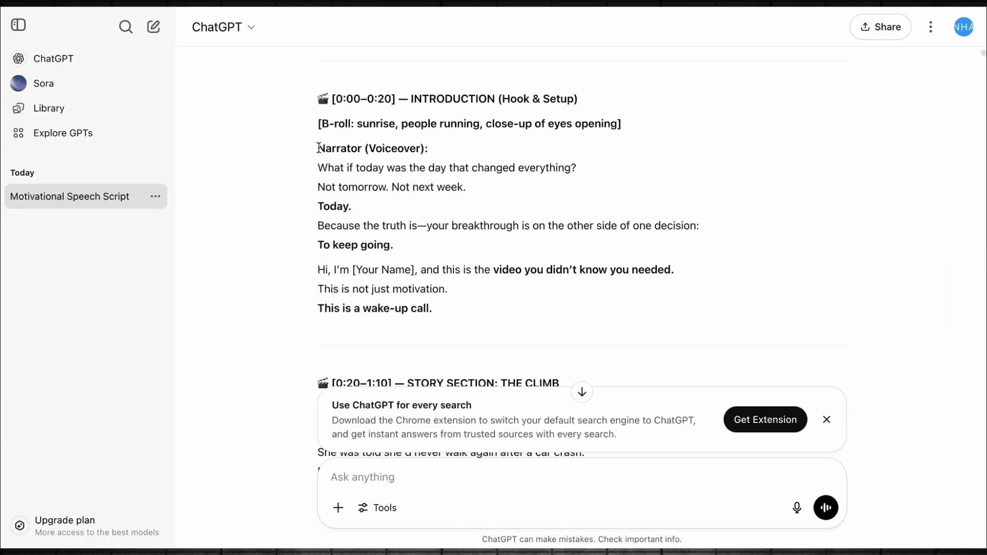
# - Copy the ChatGPT script's opening narration into ElevenLabs Text to Speech and generate speech for it and for the "Hi, I'm [Your Name]" passage
pyautogui.moveTo(319, 165); pyautogui.dragTo(633, 238)
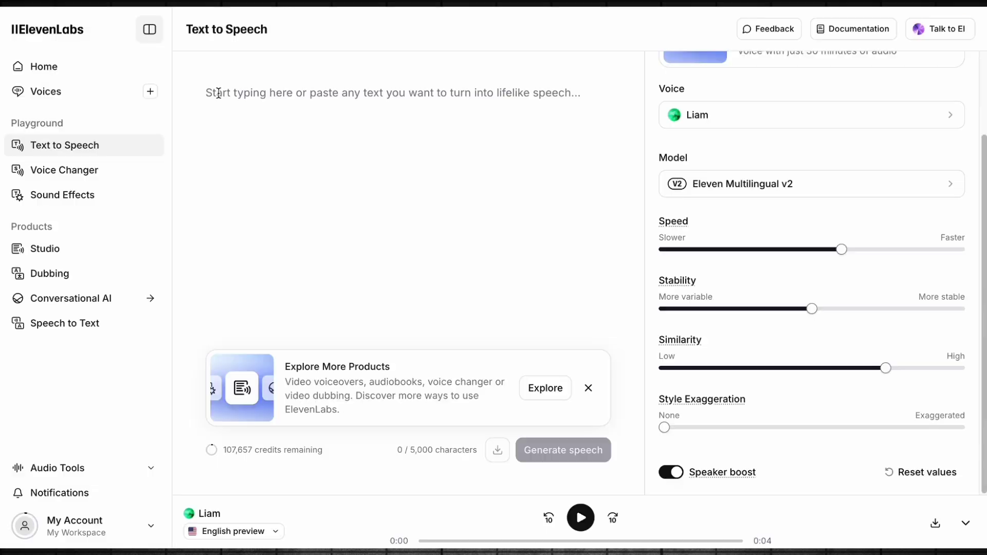
pyautogui.write('What if today was the day that changed everything? Not tomorrow. Not next week. Today. Because the truth is—your breakthrough is on the other side of one decision: To keep going.')
pyautogui.scroll(3, 752, 134)
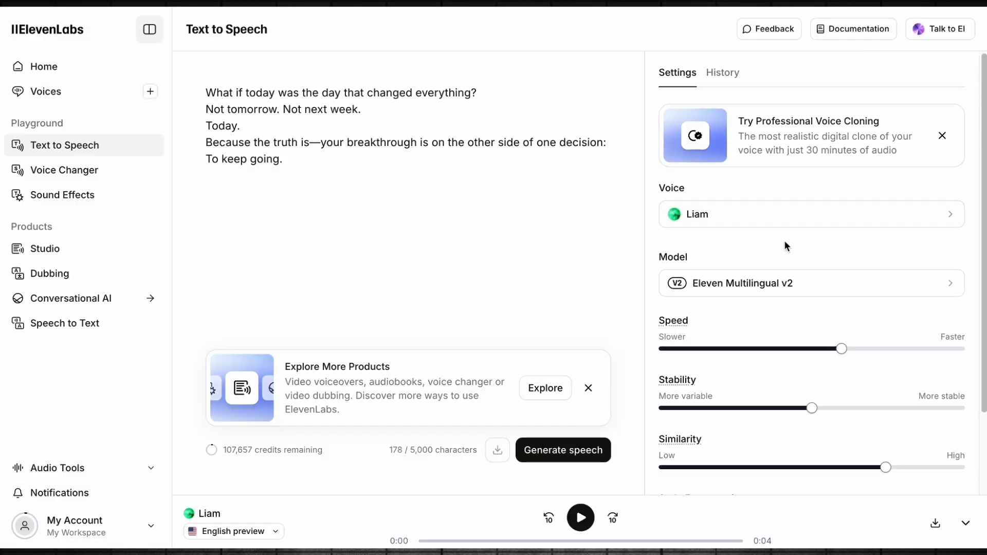
pyautogui.scroll(-3, 788, 263)
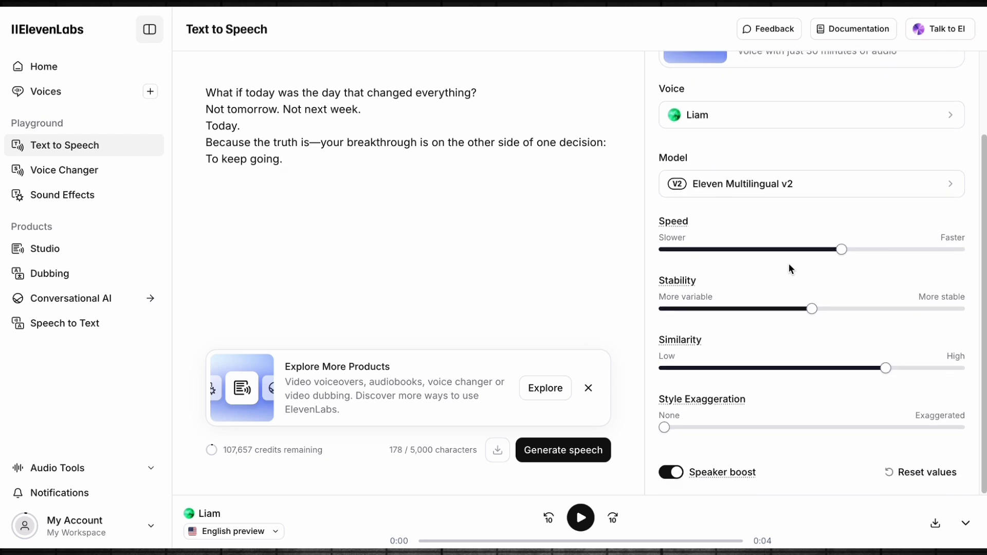
pyautogui.click(574, 455)
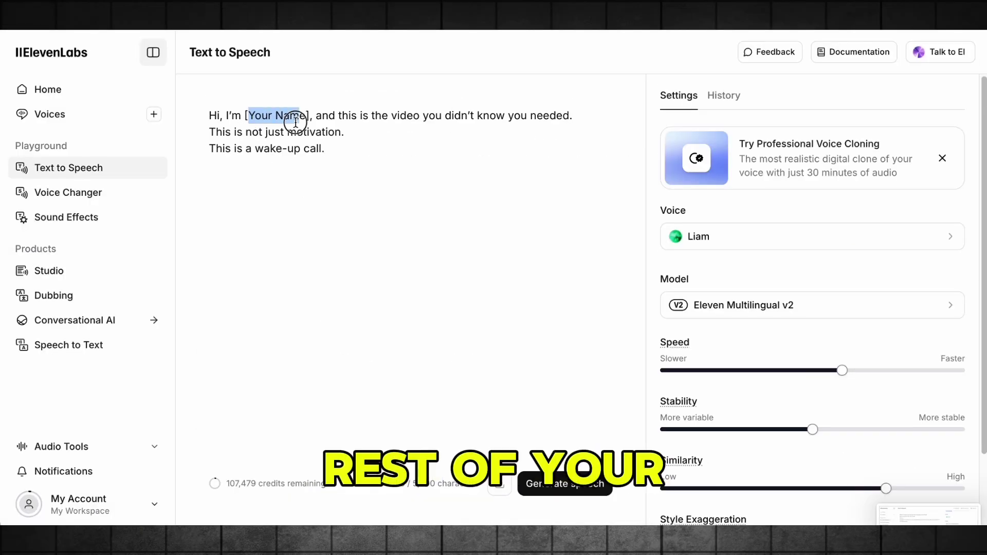
pyautogui.click(566, 483)
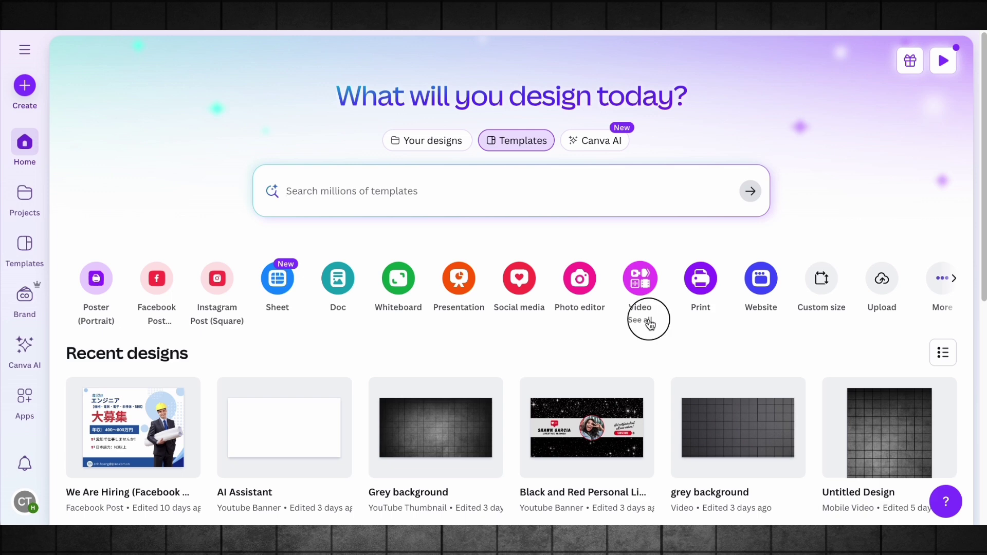
# - Create a blank landscape video design in Canva and upload the ElevenLabs voice-over file to its audio uploads
pyautogui.click(649, 320)
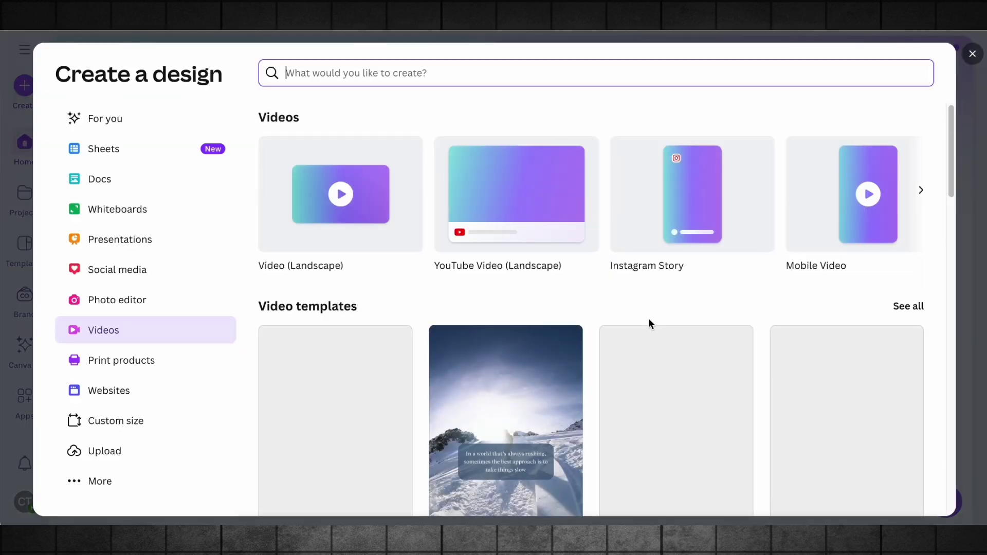
pyautogui.click(512, 234)
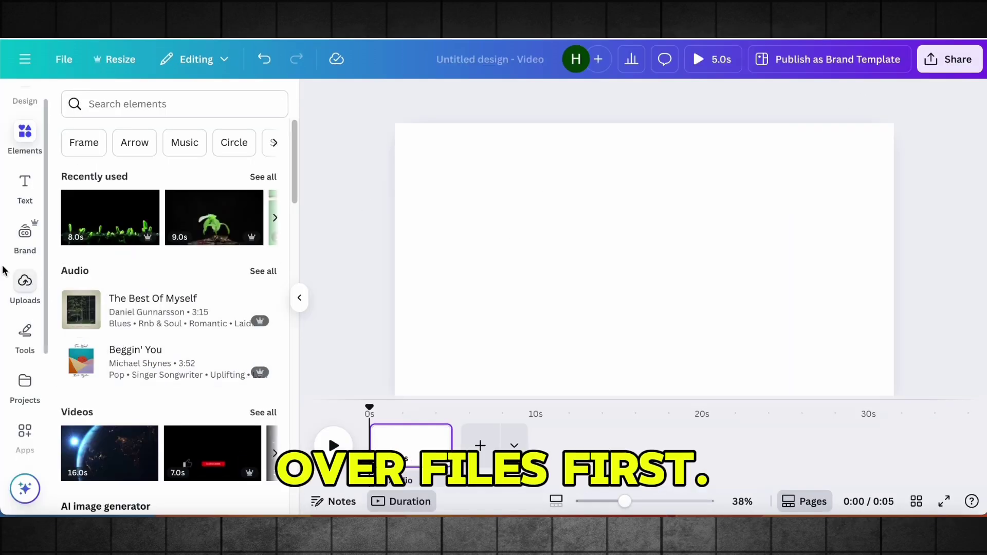
pyautogui.click(26, 283)
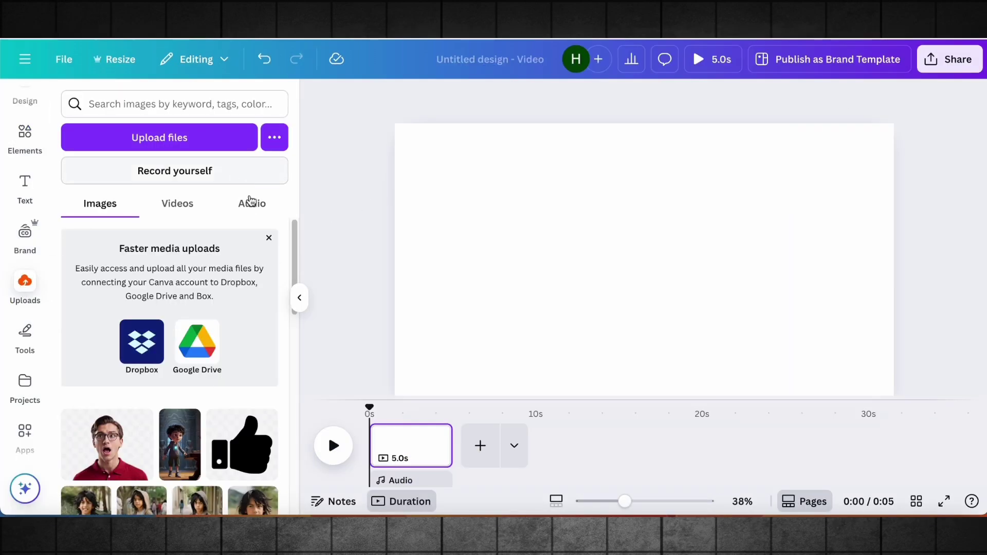
pyautogui.click(251, 205)
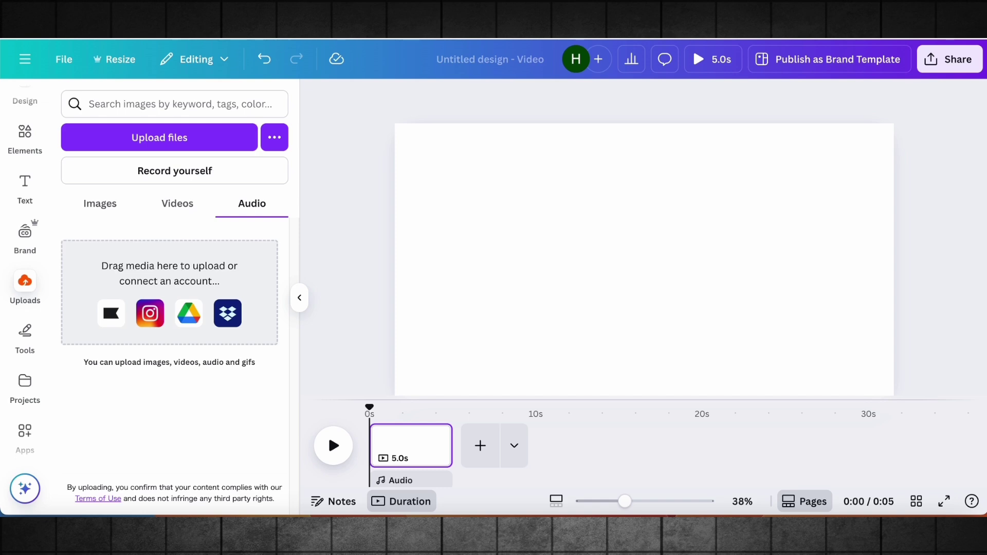
pyautogui.moveTo(710, 365); pyautogui.dragTo(55, 237)
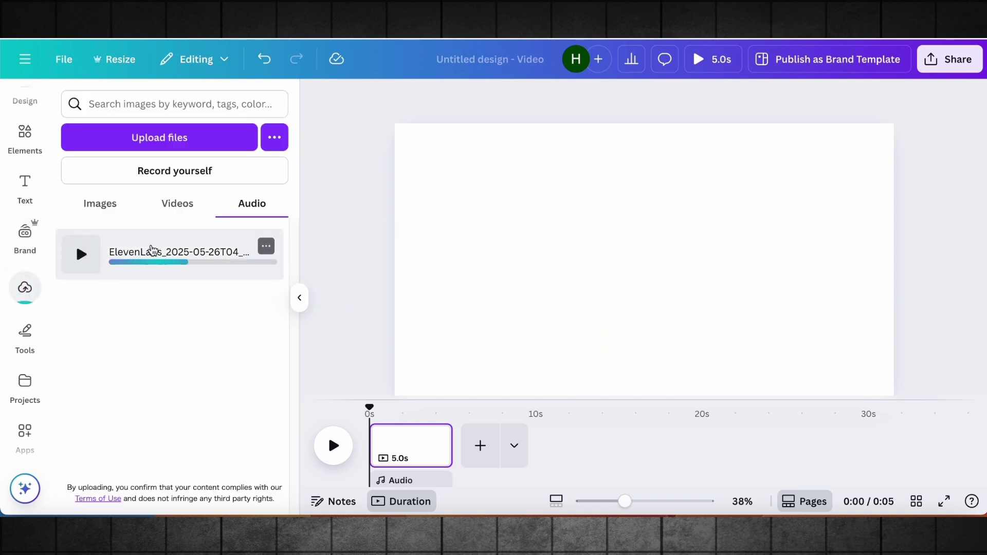
# - Rename the design as "Faceless youtube video"
pyautogui.click(529, 59)
pyautogui.press('BackSpace')
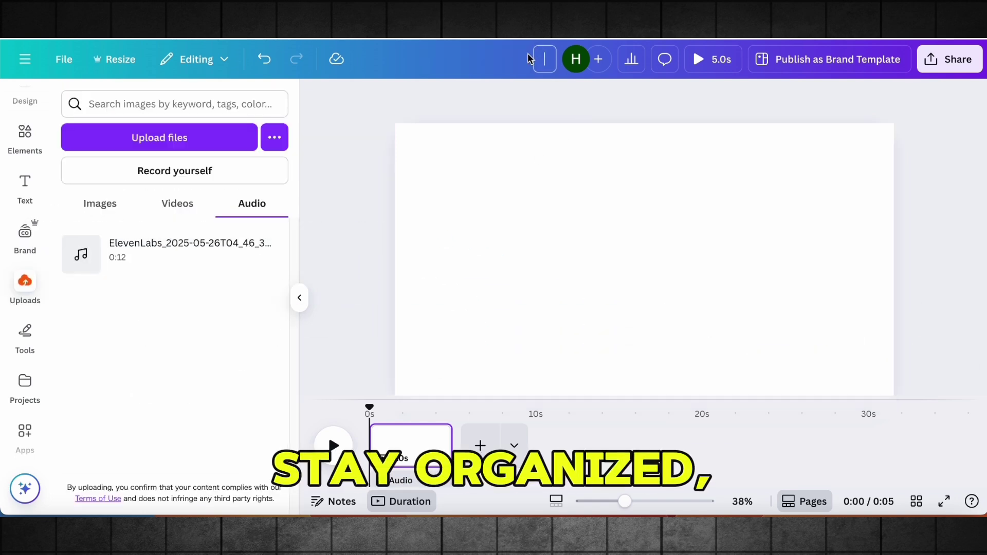
pyautogui.write('Face')
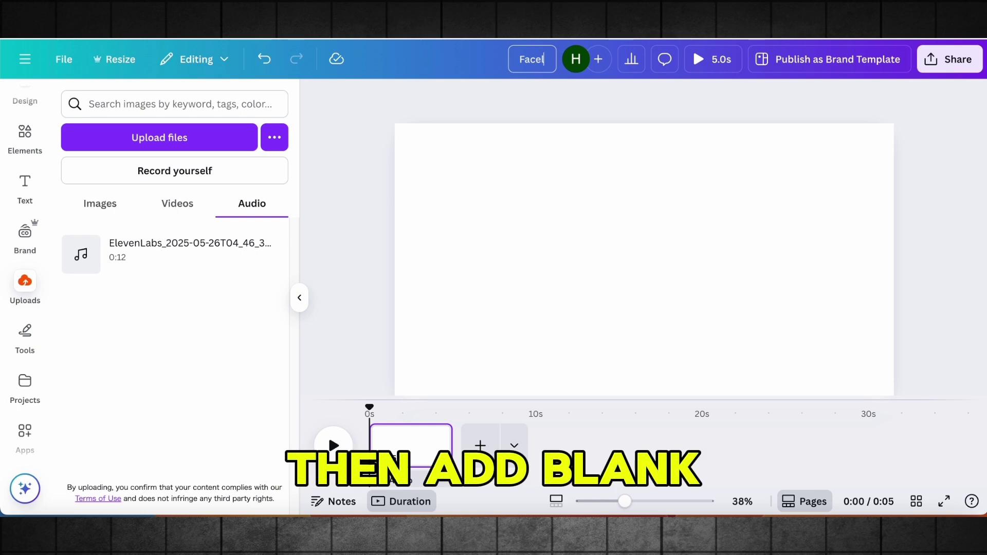
pyautogui.write('less yout')
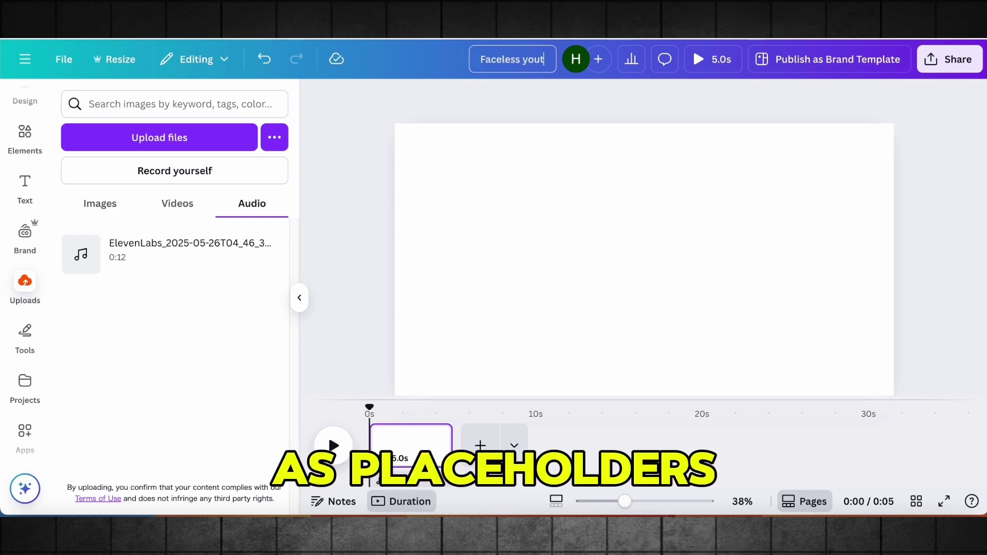
pyautogui.write('ube video')
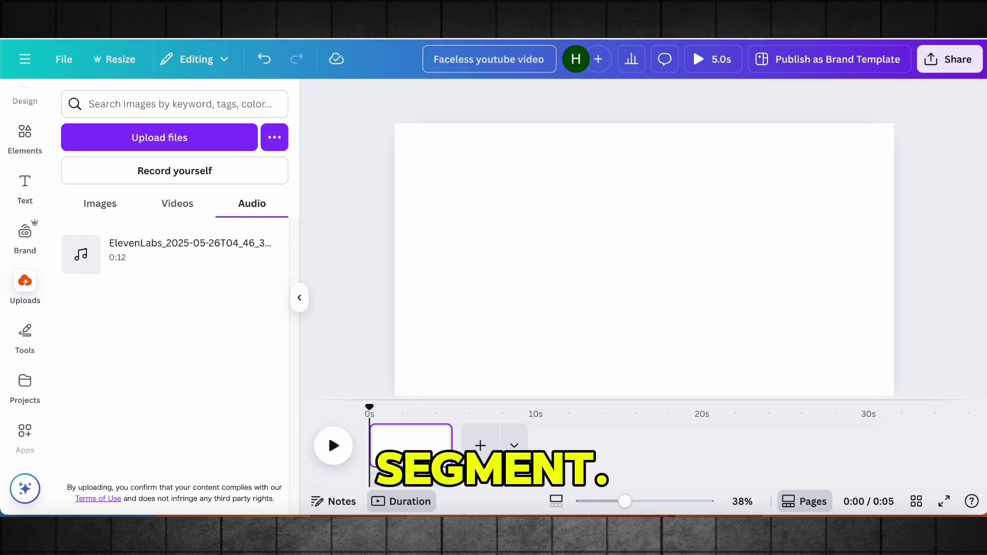
# - Add four blank 5-second pages after the first page in the timeline
pyautogui.click(488, 447)
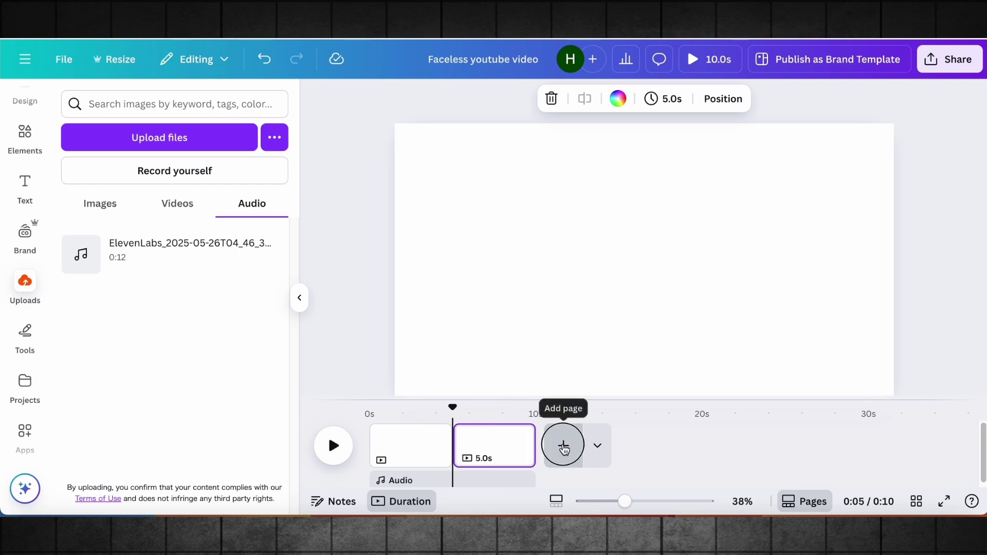
pyautogui.click(564, 445)
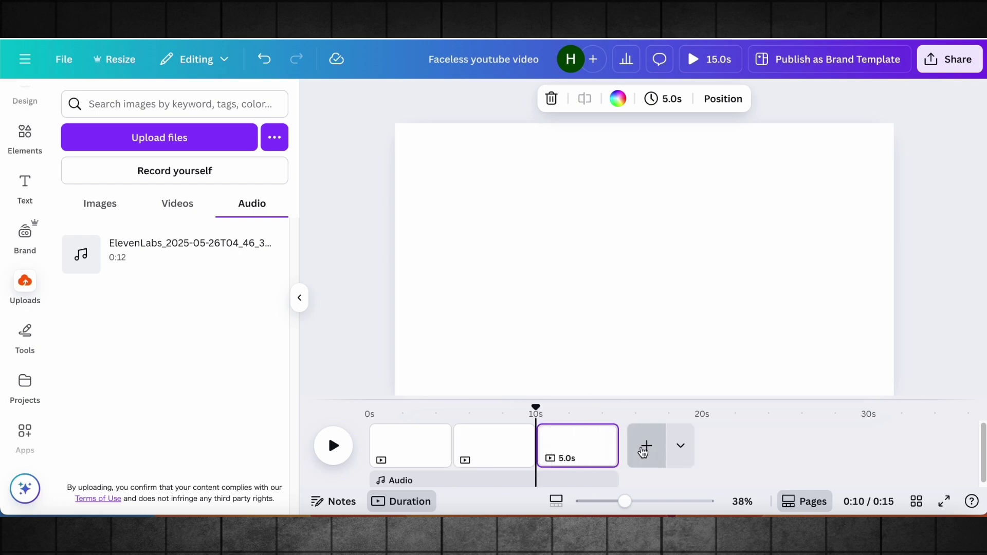
pyautogui.click(644, 448)
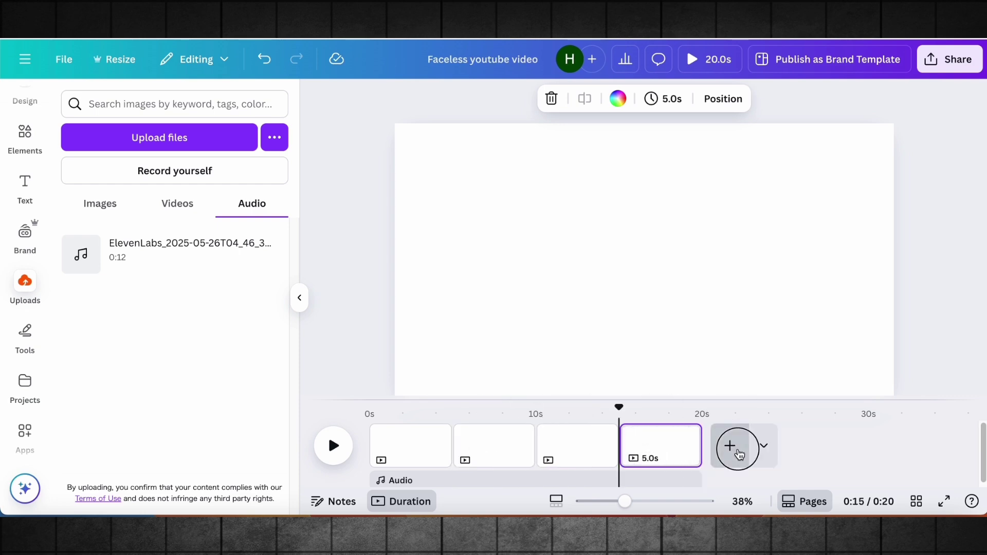
pyautogui.click(738, 449)
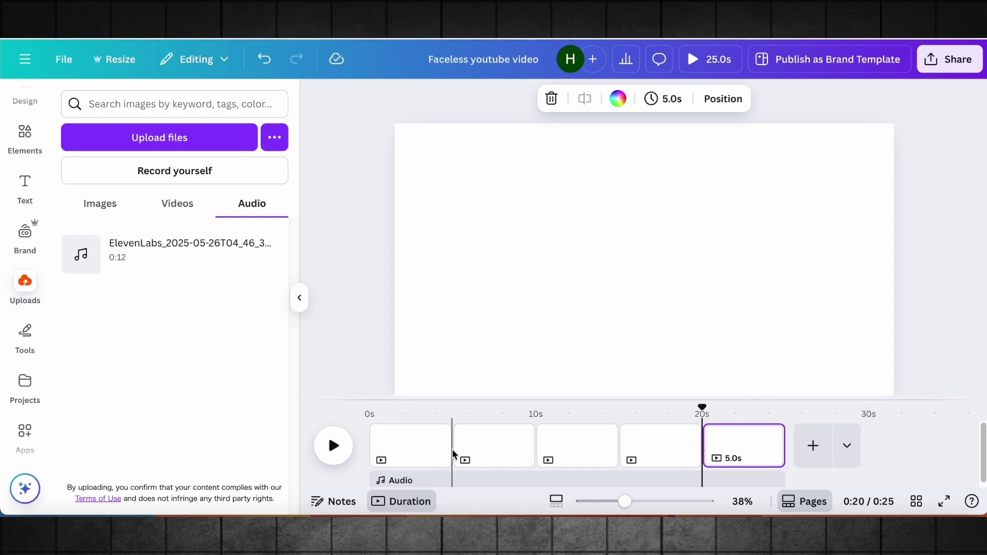
# - Apply a Match & Move transition with a 0.3-second duration between all pages
pyautogui.click(453, 462)
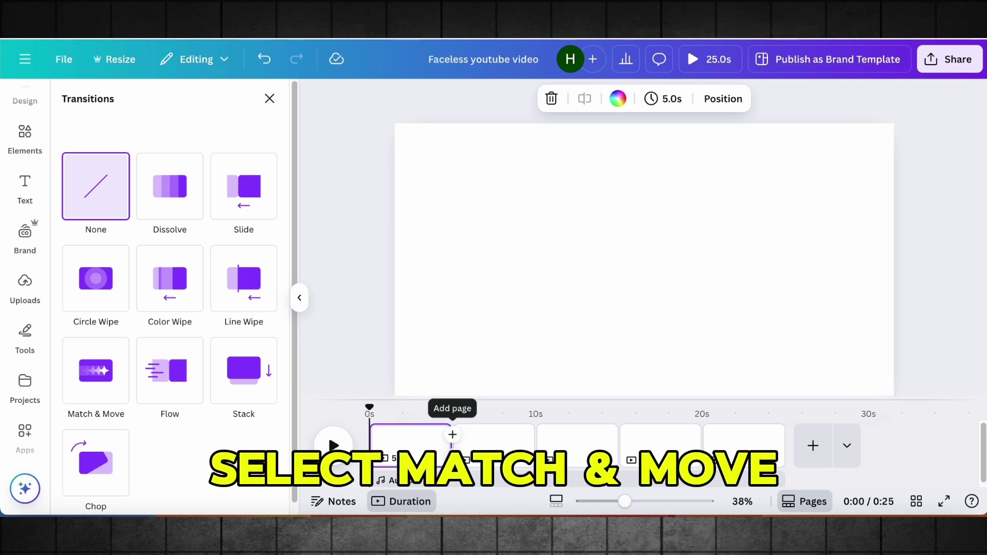
pyautogui.scroll(-1, 109, 393)
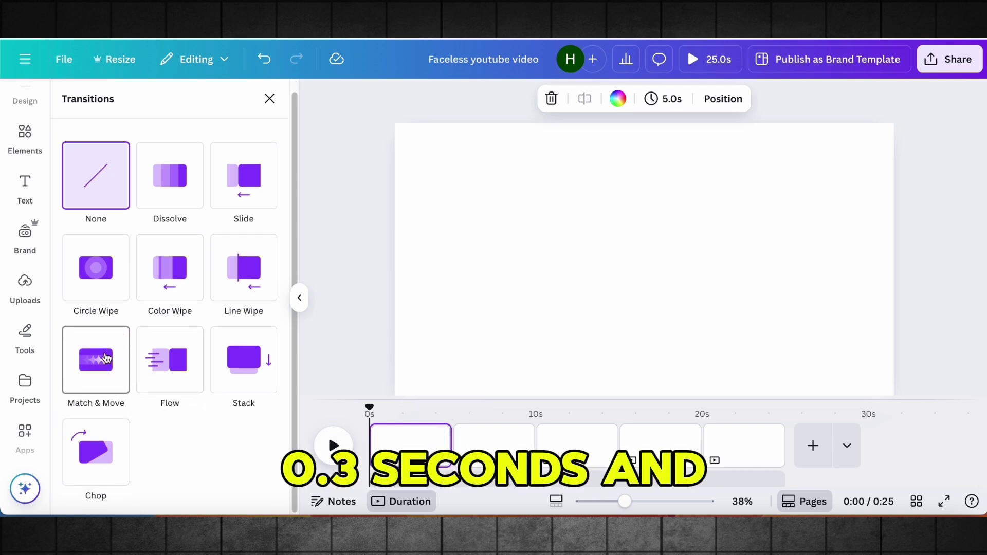
pyautogui.click(107, 359)
pyautogui.moveTo(96, 430); pyautogui.dragTo(90, 431)
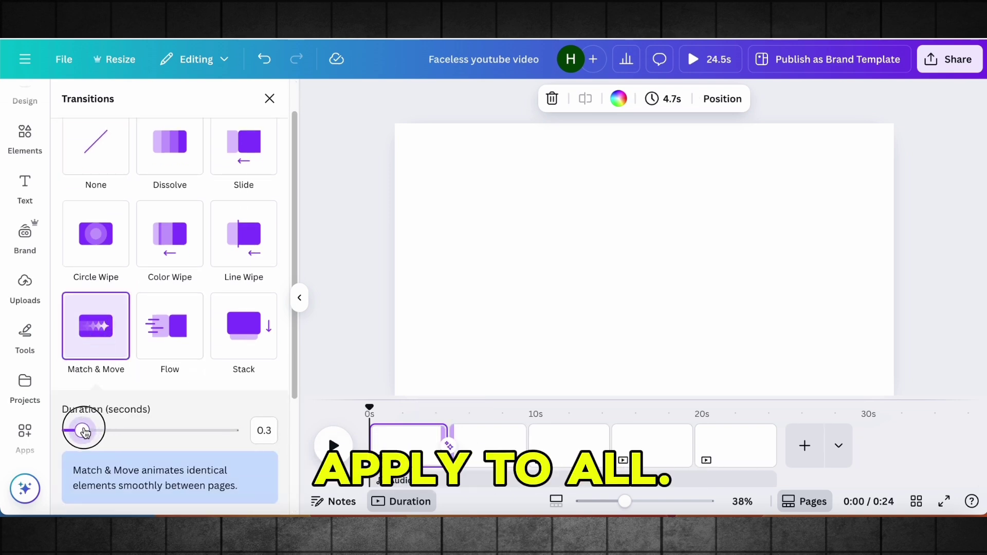
pyautogui.scroll(-3, 154, 418)
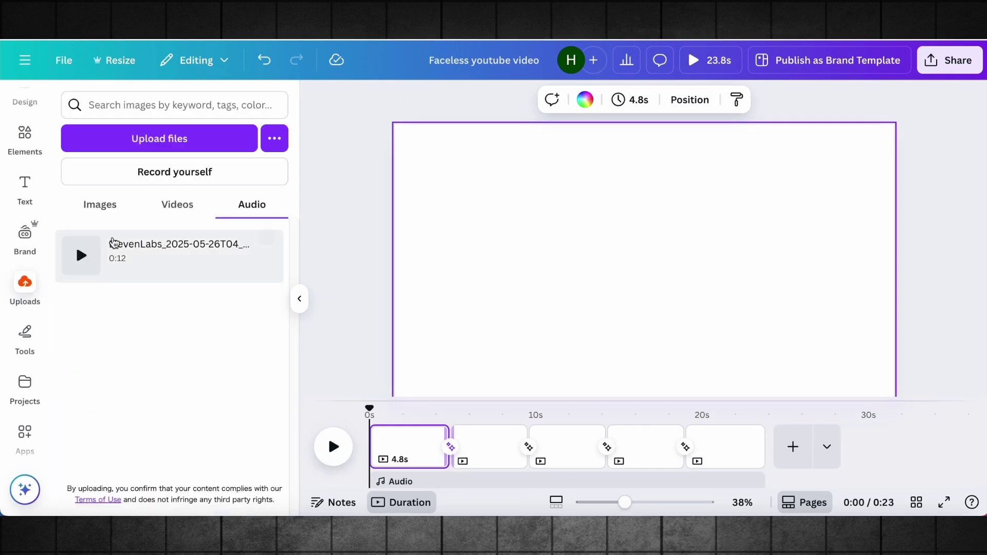
# - Place the uploaded ElevenLabs voice-over on the audio track at the start of the timeline
pyautogui.click(93, 253)
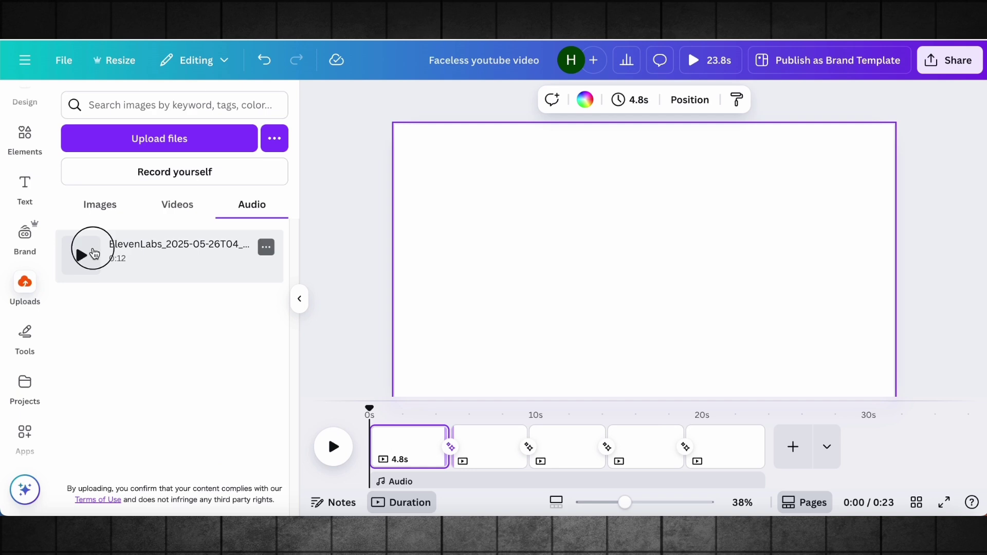
pyautogui.moveTo(94, 253); pyautogui.dragTo(368, 482)
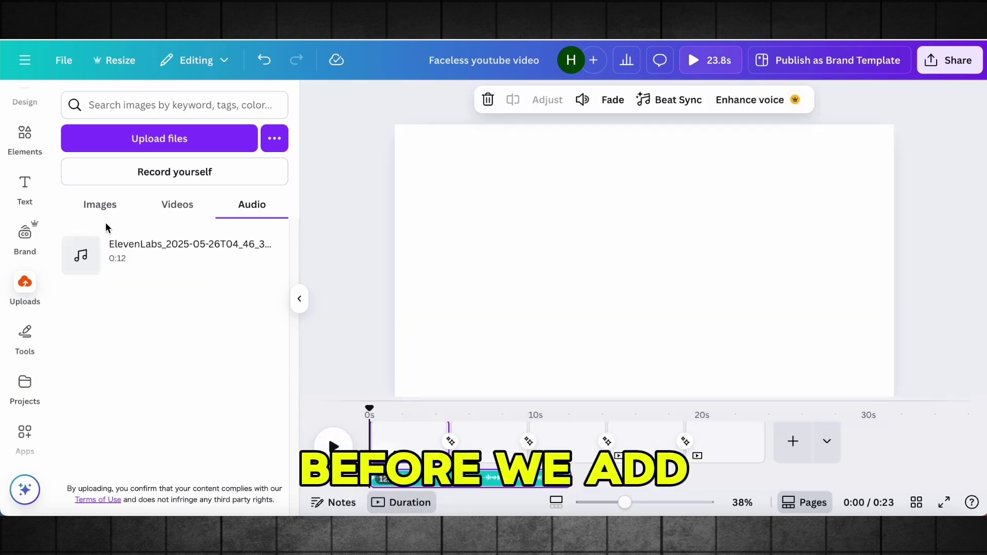
# - Find a Growing Tree element and place the 8-second seedlings video on the first page
pyautogui.click(18, 150)
pyautogui.click(125, 108)
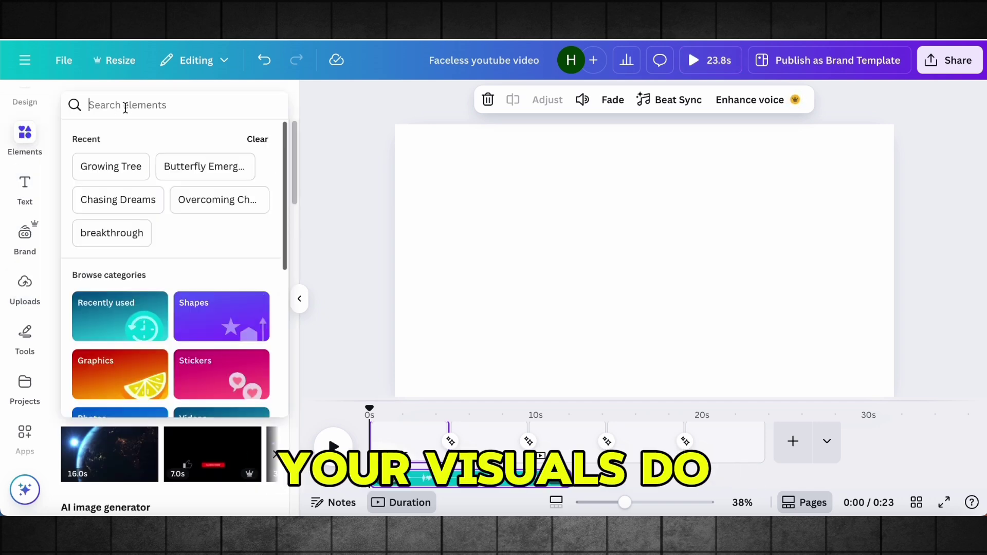
pyautogui.click(100, 167)
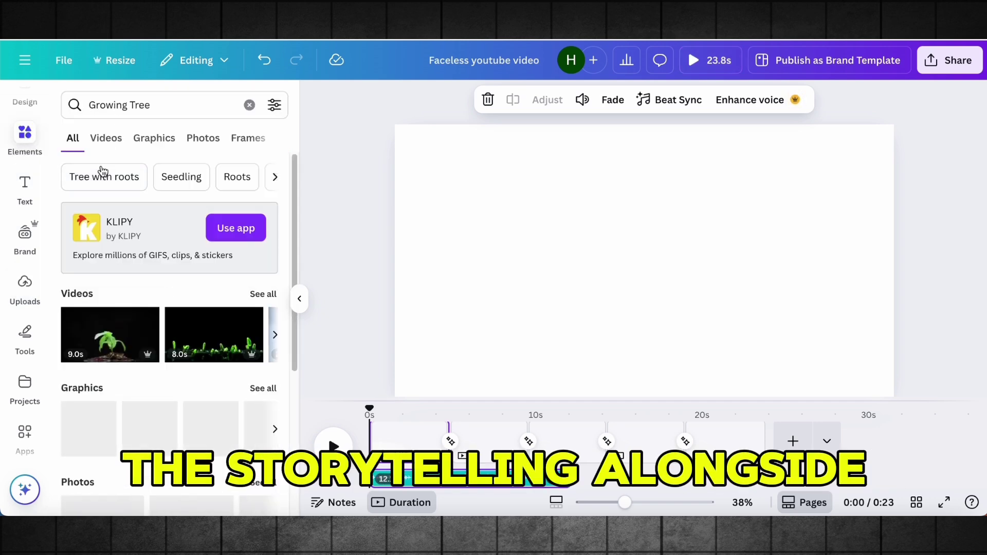
pyautogui.moveTo(214, 334); pyautogui.dragTo(406, 433)
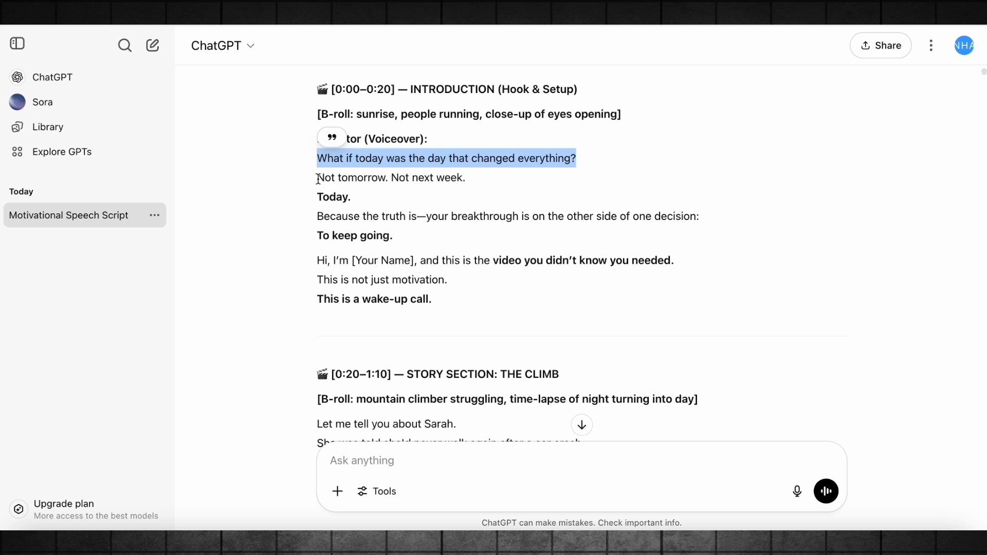
# - Review the script introduction in ChatGPT line by line, highlighting "Not tomorrow. Not next week." and "Today."
pyautogui.moveTo(318, 179); pyautogui.dragTo(437, 181)
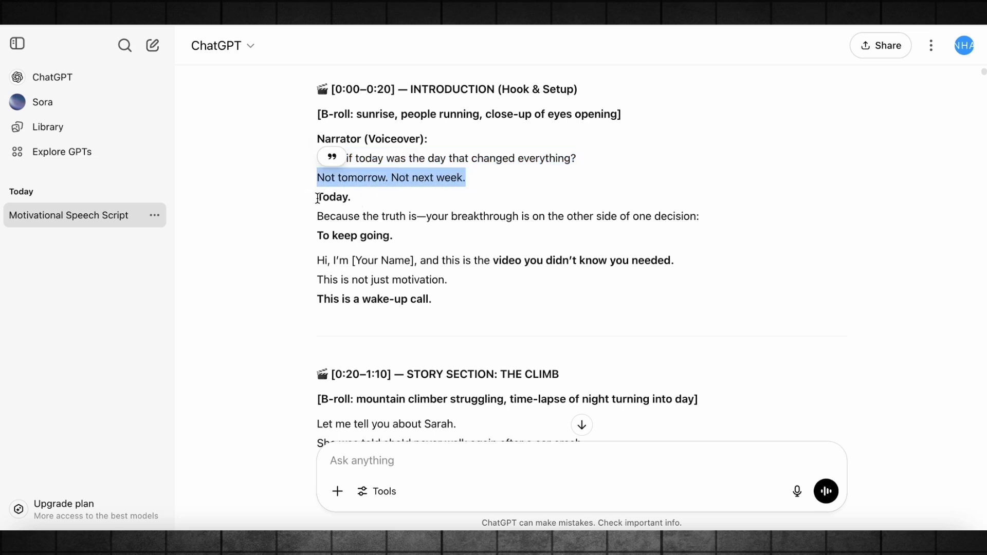
pyautogui.moveTo(318, 198); pyautogui.dragTo(370, 202)
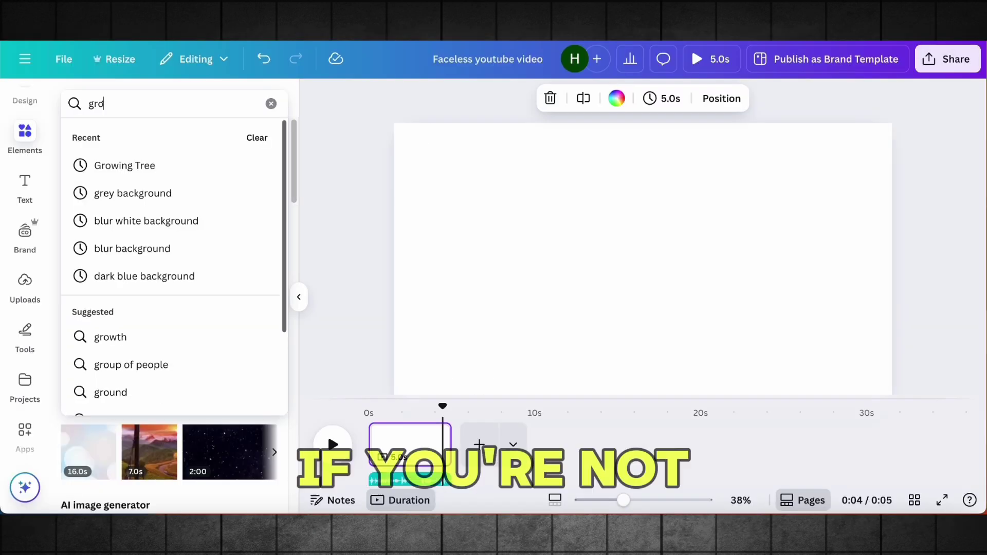
# - Search the Canva elements for "growing tree" and fill the blank page with the 8-second sprouting seedlings video
pyautogui.write('wing tre')
pyautogui.write('ee')
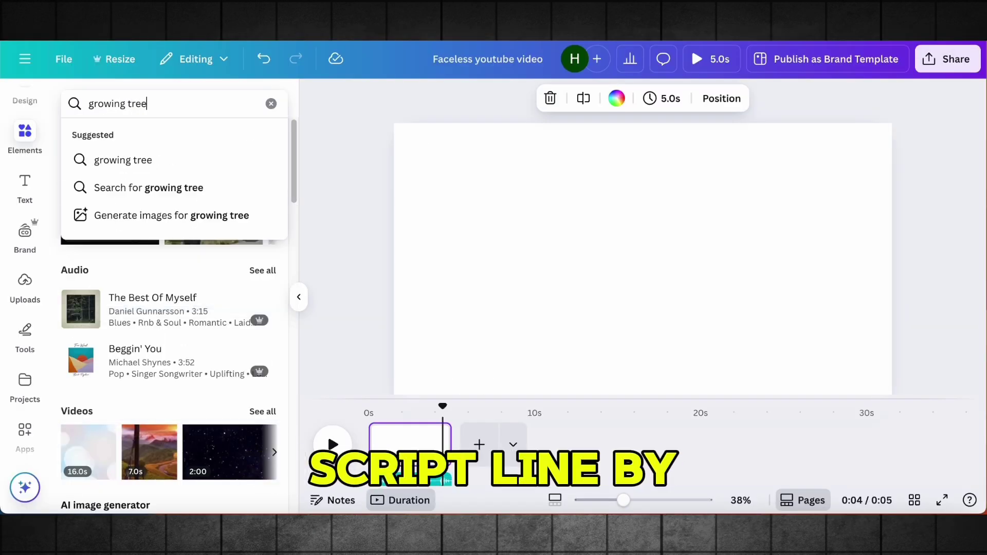
pyautogui.click(164, 173)
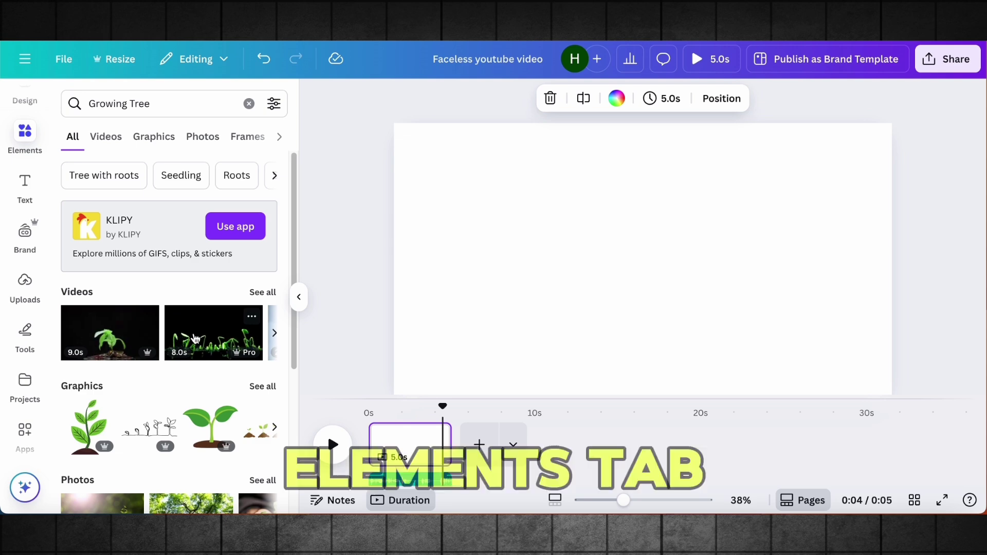
pyautogui.moveTo(194, 338); pyautogui.dragTo(406, 449)
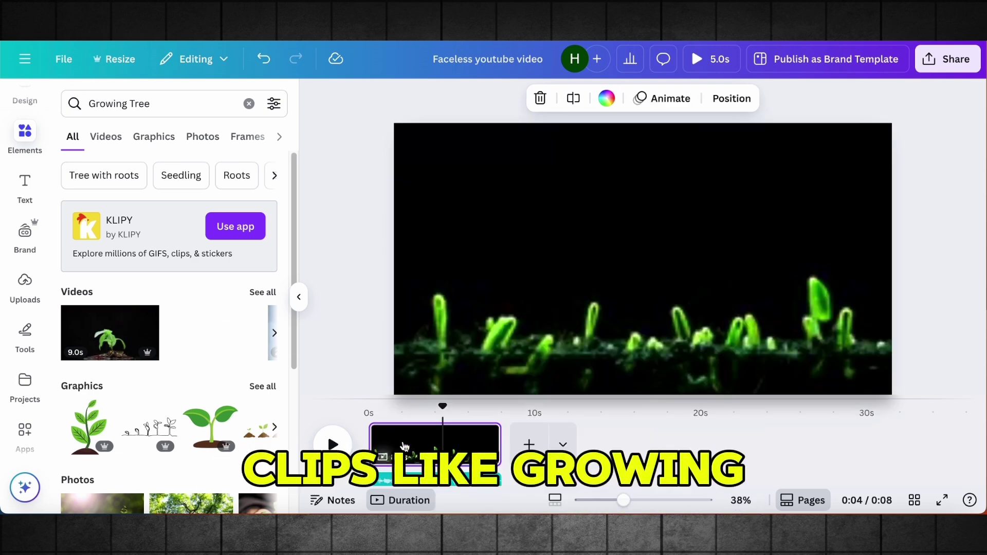
# - Add a blank 5-second page after the seedlings clip and play the video from the beginning
pyautogui.click(535, 444)
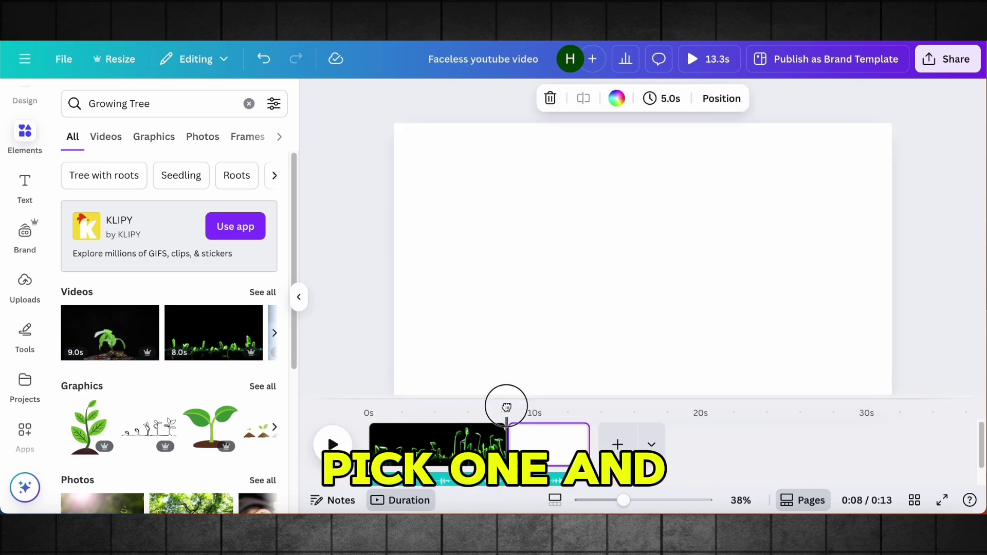
pyautogui.moveTo(505, 408); pyautogui.dragTo(367, 411)
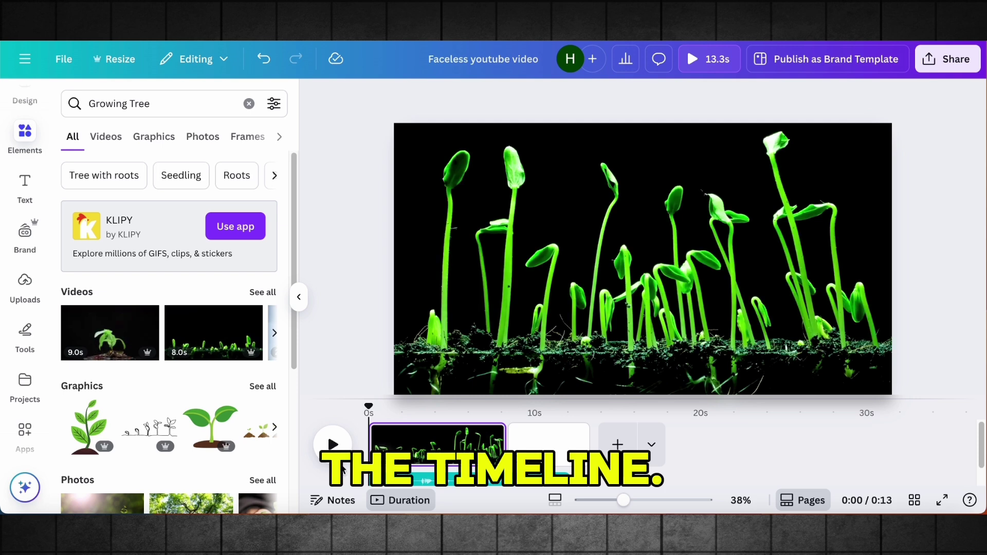
pyautogui.click(334, 445)
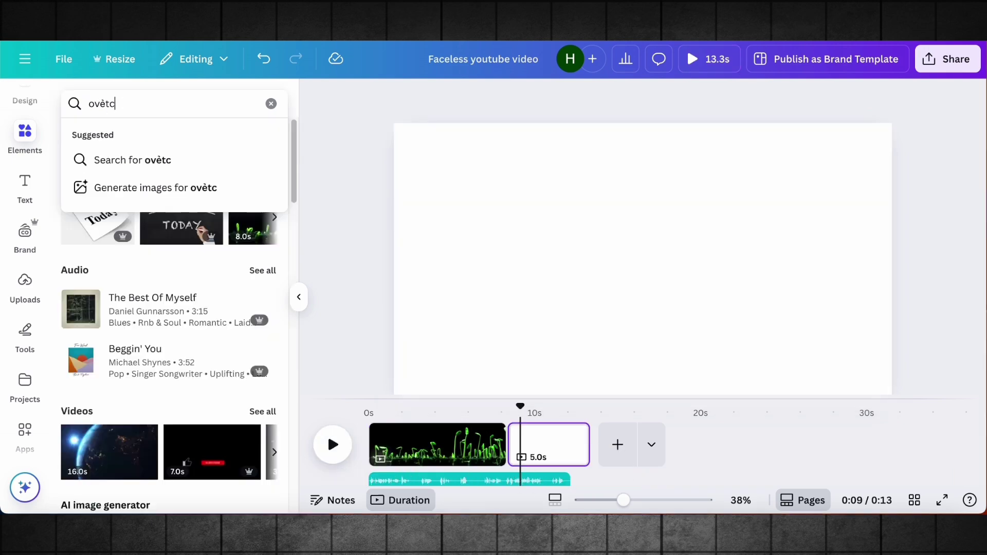
# - Search the elements for "Overcoming Challenges" and show all matching videos
pyautogui.write('om')
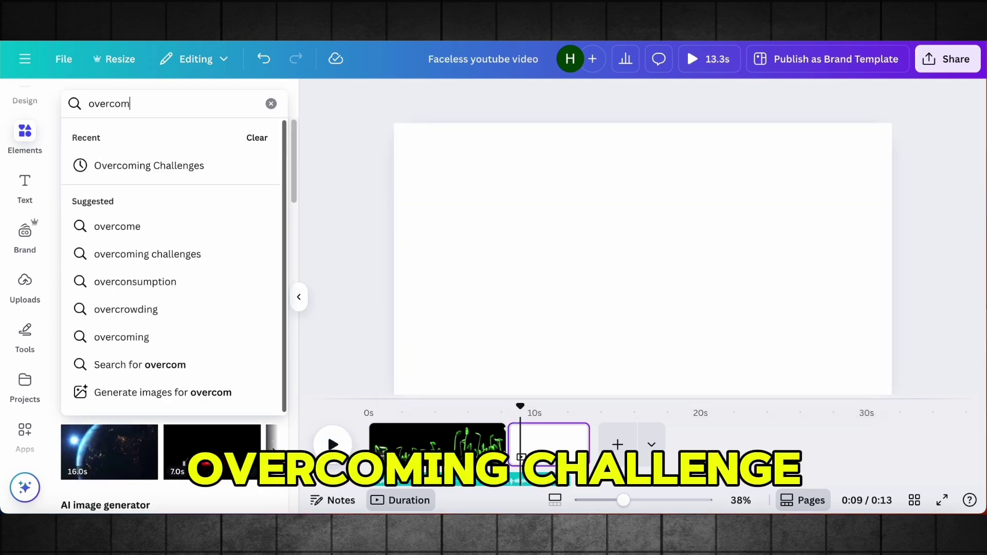
pyautogui.write('ing Ch')
pyautogui.press('BackSpace')
pyautogui.write('g')
pyautogui.click(119, 165)
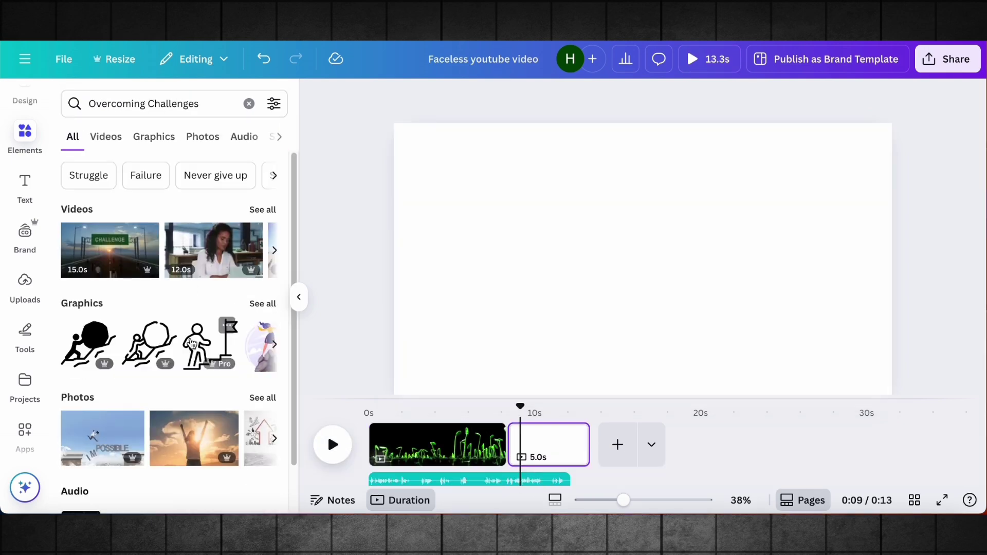
pyautogui.scroll(-2, 192, 344)
pyautogui.scroll(2, 260, 211)
pyautogui.click(262, 209)
# - Place the 12-second clip of the man running in the hills on the second page and preview it
pyautogui.scroll(-2, 172, 411)
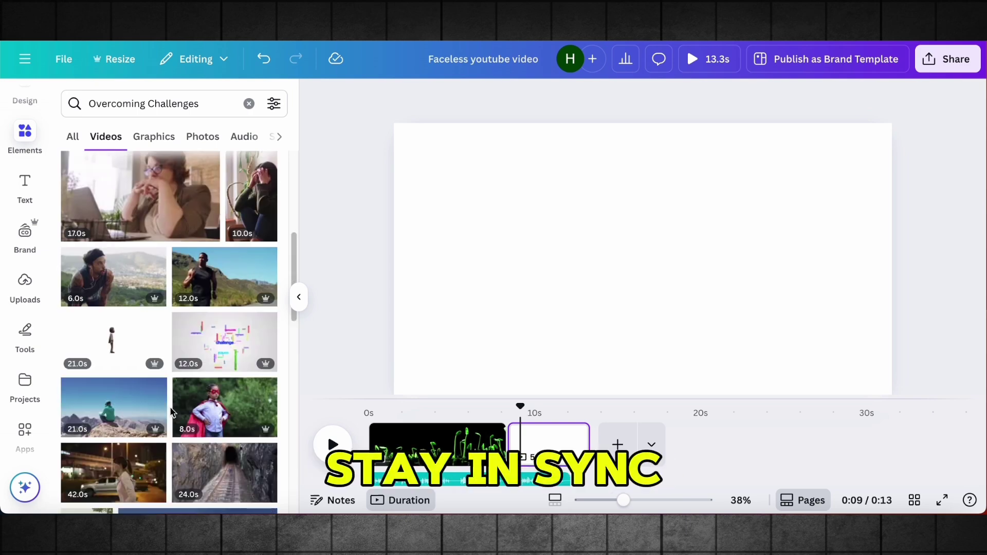
pyautogui.scroll(-5, 173, 411)
pyautogui.scroll(5, 172, 412)
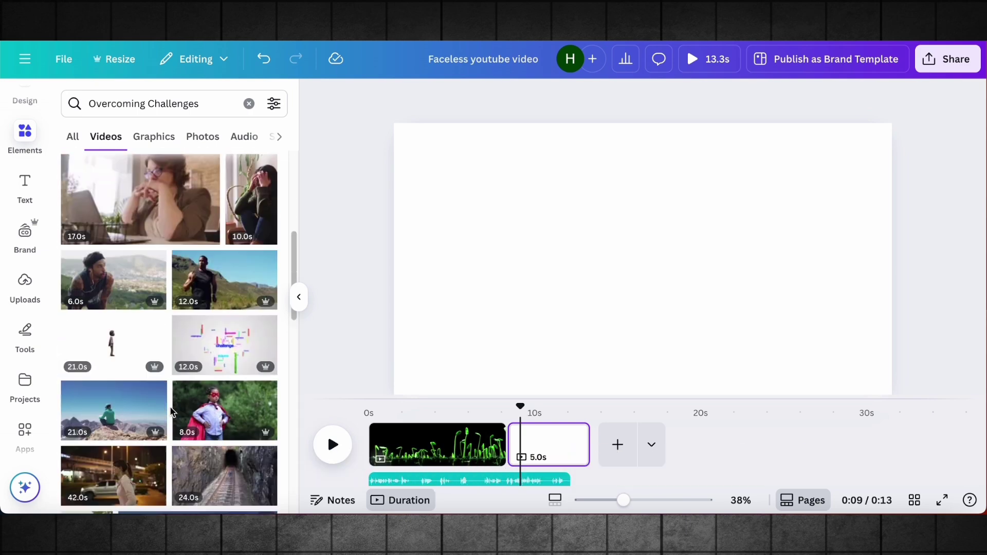
pyautogui.scroll(4, 172, 412)
pyautogui.moveTo(224, 483); pyautogui.dragTo(565, 446)
pyautogui.click(343, 445)
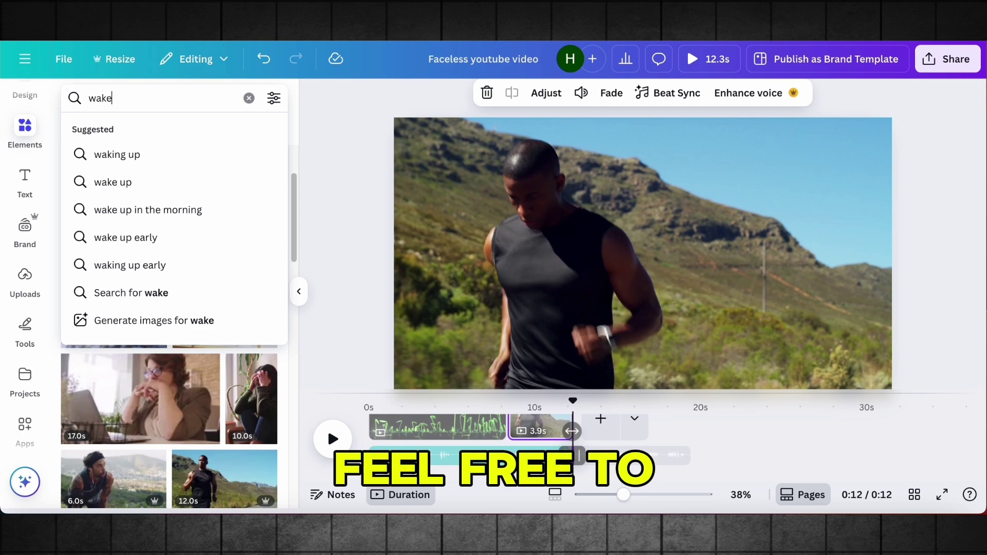
# - Search the videos for "wake up call", add the 8-second alarm clock clip after the running clip, and preview it
pyautogui.write('up call')
pyautogui.press('Return')
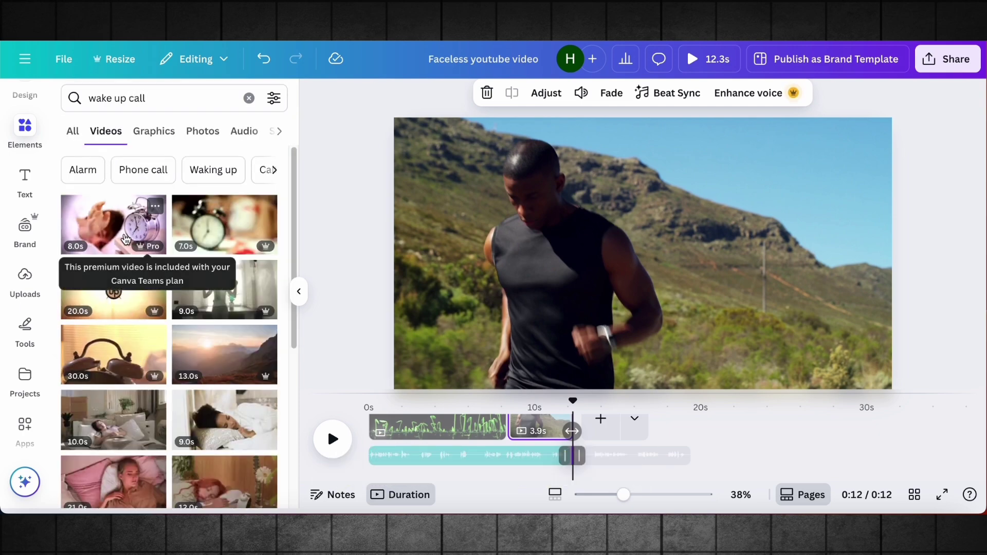
pyautogui.click(126, 239)
pyautogui.click(333, 440)
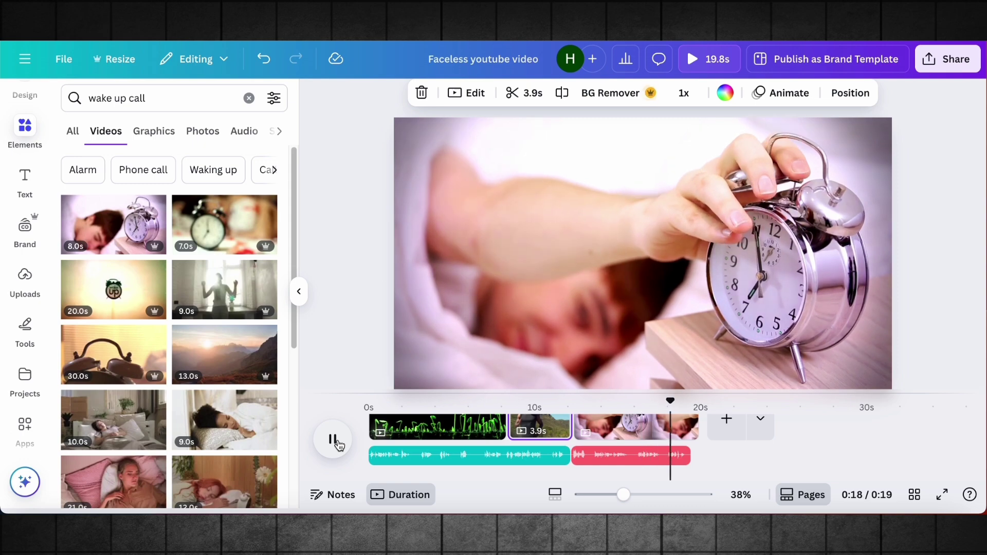
pyautogui.click(692, 430)
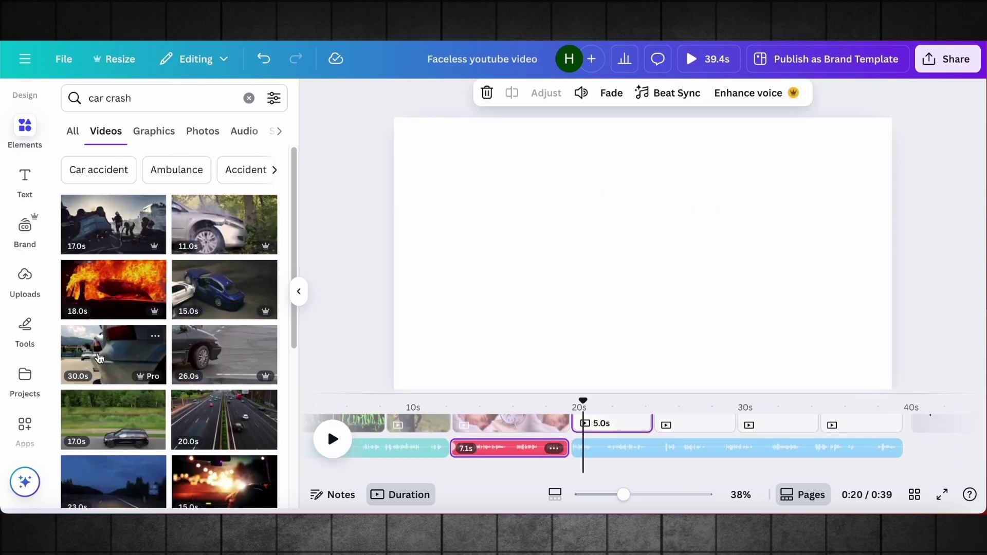
# - Place the 11-second smoking car video from the "car crash" results on the blank page after the alarm clock clip
pyautogui.moveTo(204, 227); pyautogui.dragTo(610, 426)
# - Search the videos for "girl sitting" and insert the 16-second clip of the woman on the bed before the car page, trimmed to 3.6 seconds
pyautogui.click(127, 98)
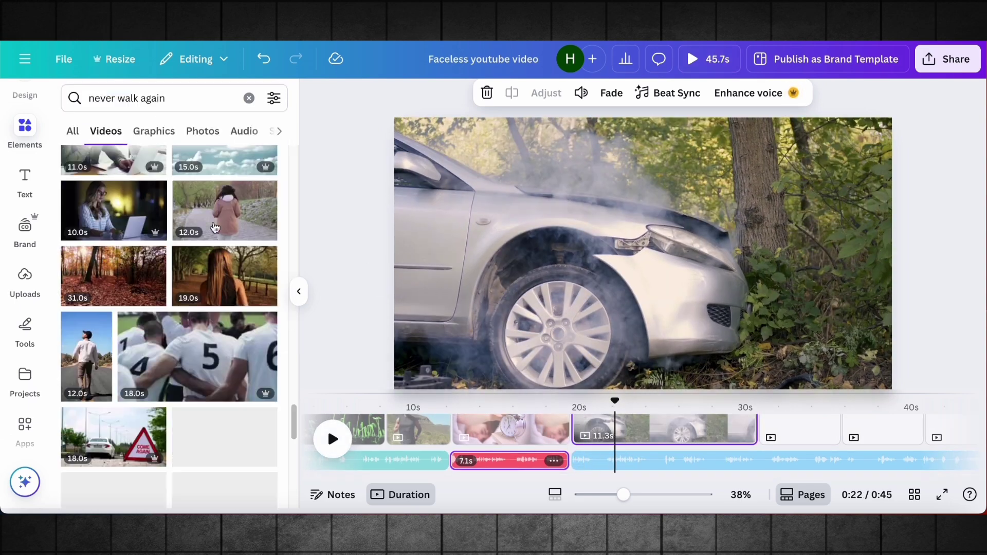
pyautogui.click(137, 101)
pyautogui.hotkey('ctrl', 'a')
pyautogui.write('girl sitting')
pyautogui.press('Return')
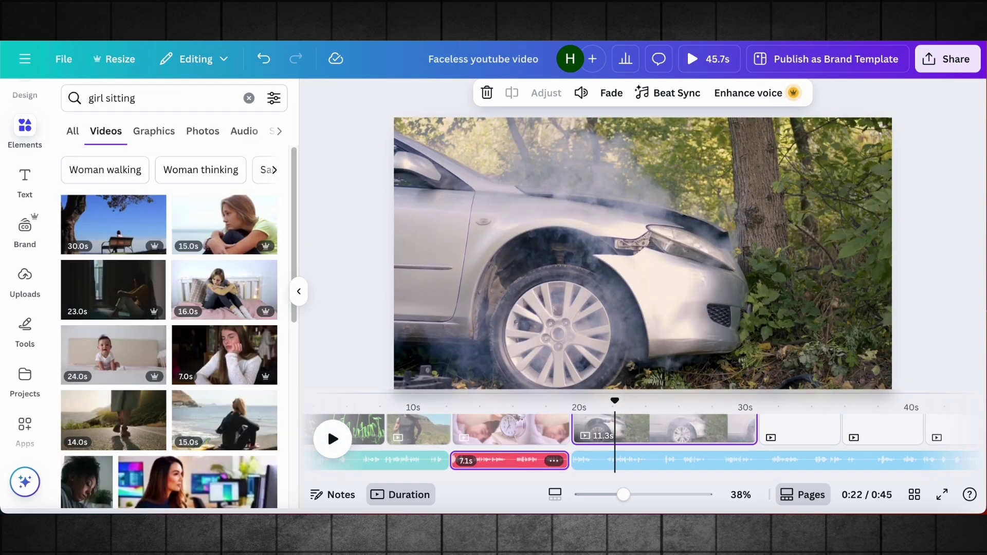
pyautogui.moveTo(224, 289); pyautogui.dragTo(678, 438)
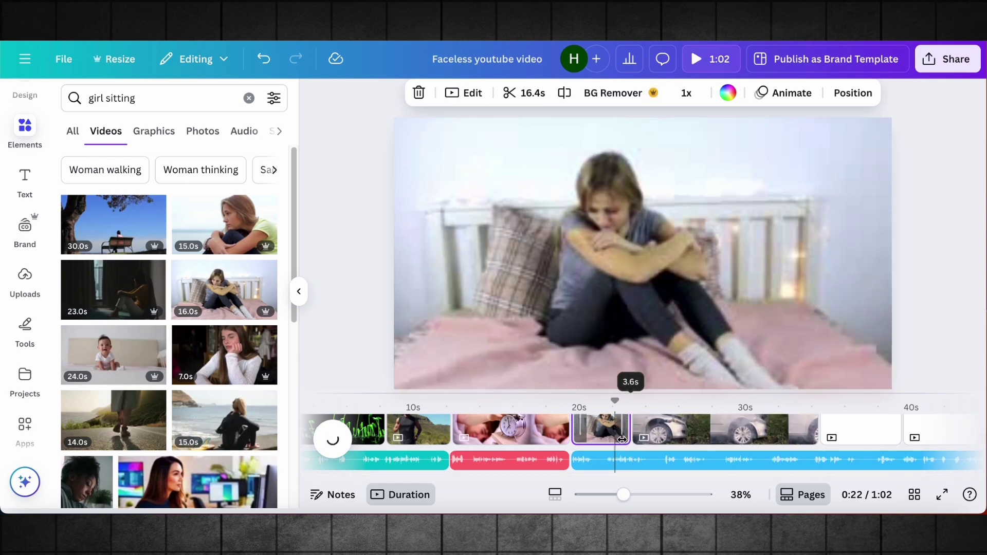
pyautogui.click(333, 438)
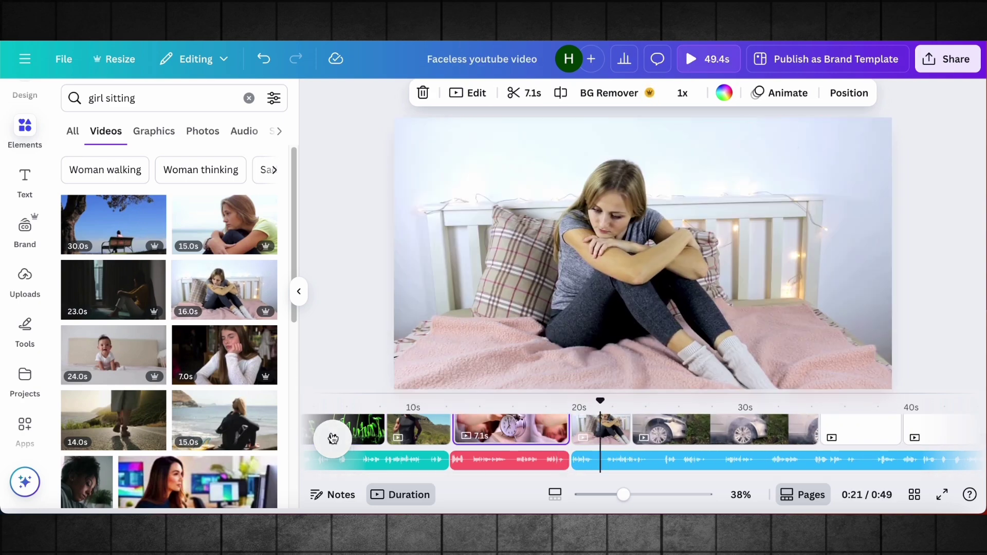
# - Shorten the smoking car page by trimming its end, and preview the sequence from the sitting woman clip
pyautogui.click(757, 443)
pyautogui.moveTo(817, 429); pyautogui.dragTo(677, 430)
pyautogui.click(613, 431)
pyautogui.click(334, 439)
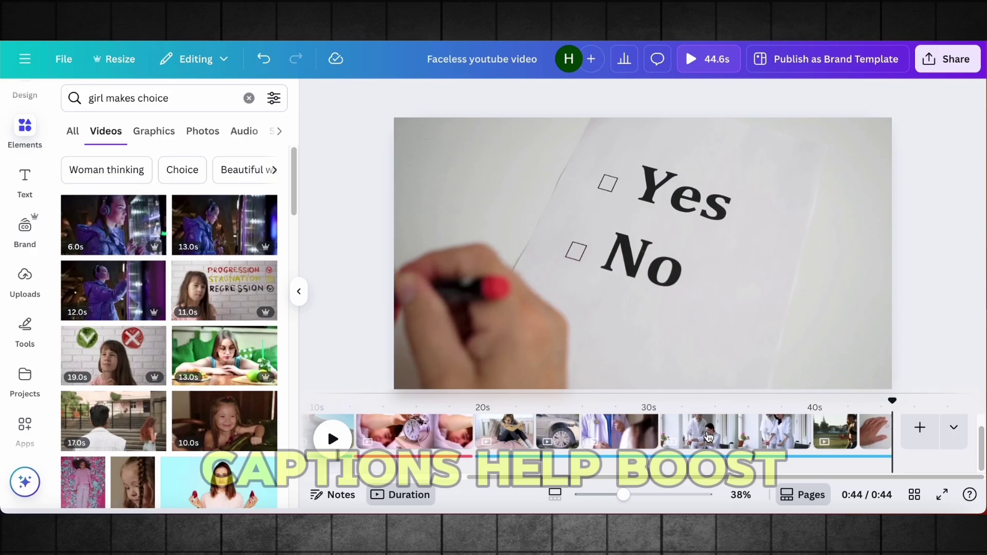
# - Extend the final Yes/No clip page to 5.0 seconds and play back the ending
pyautogui.click(891, 431)
pyautogui.moveTo(891, 431); pyautogui.dragTo(909, 433)
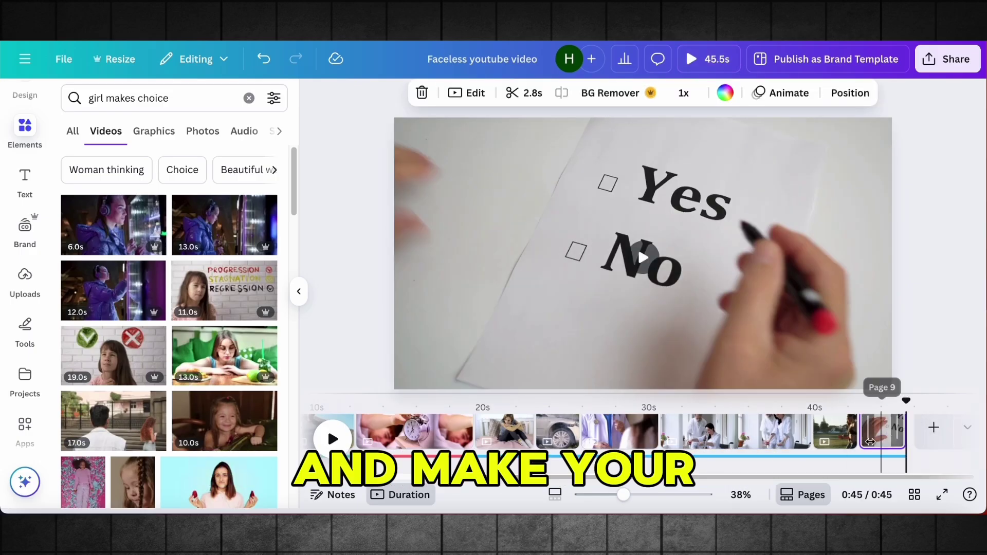
pyautogui.click(333, 438)
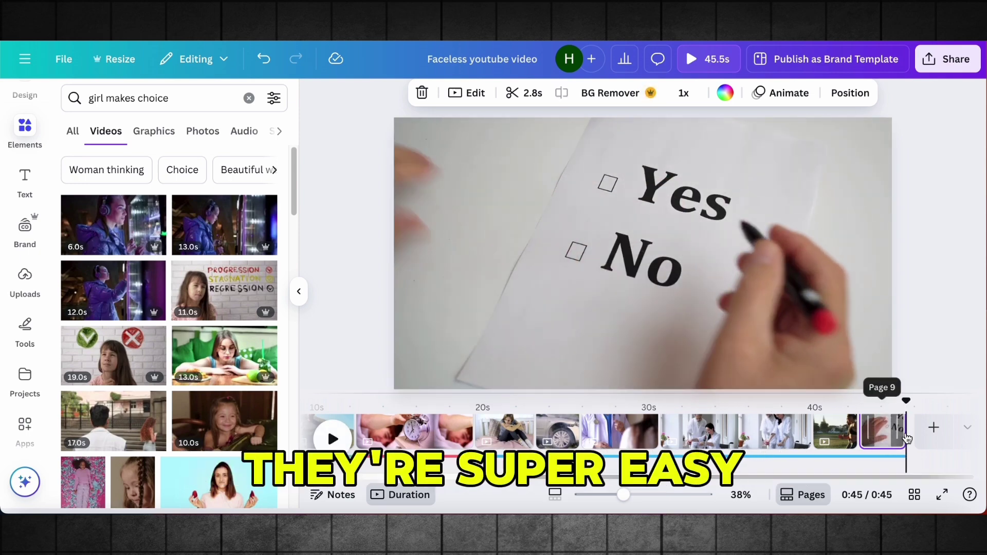
pyautogui.moveTo(906, 432); pyautogui.dragTo(939, 433)
pyautogui.click(331, 439)
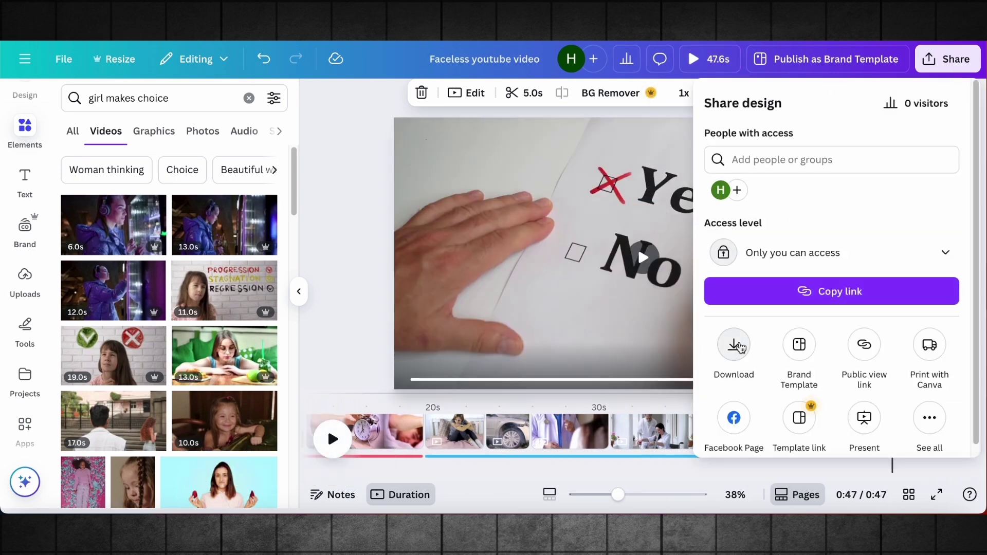
# - Download pages 1–9 of the design as a 1080p MP4 video
pyautogui.click(740, 347)
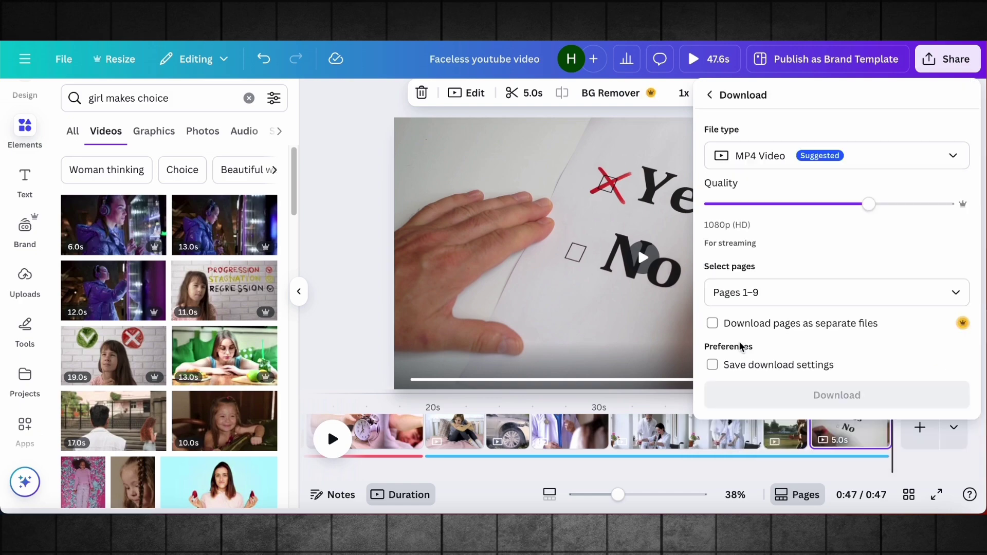
pyautogui.click(837, 155)
pyautogui.click(760, 396)
pyautogui.click(817, 408)
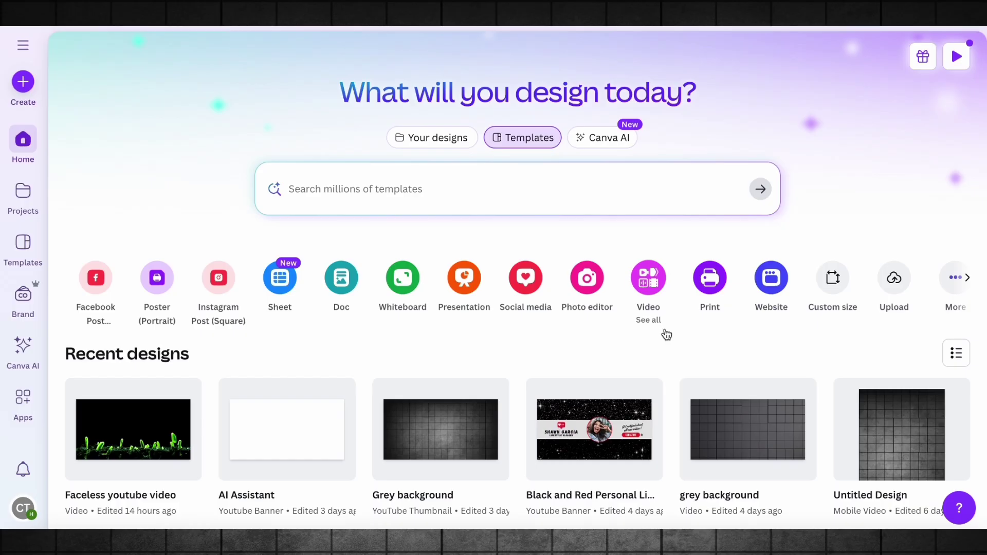
# - Create a new YouTube Video (Landscape) design and upload the downloaded video file to it
pyautogui.click(649, 288)
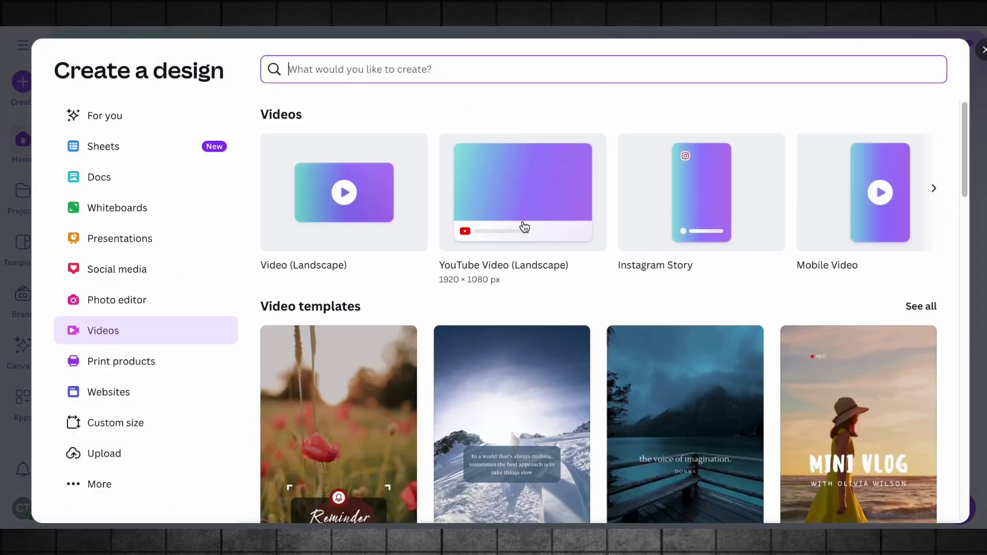
pyautogui.click(522, 220)
pyautogui.click(23, 295)
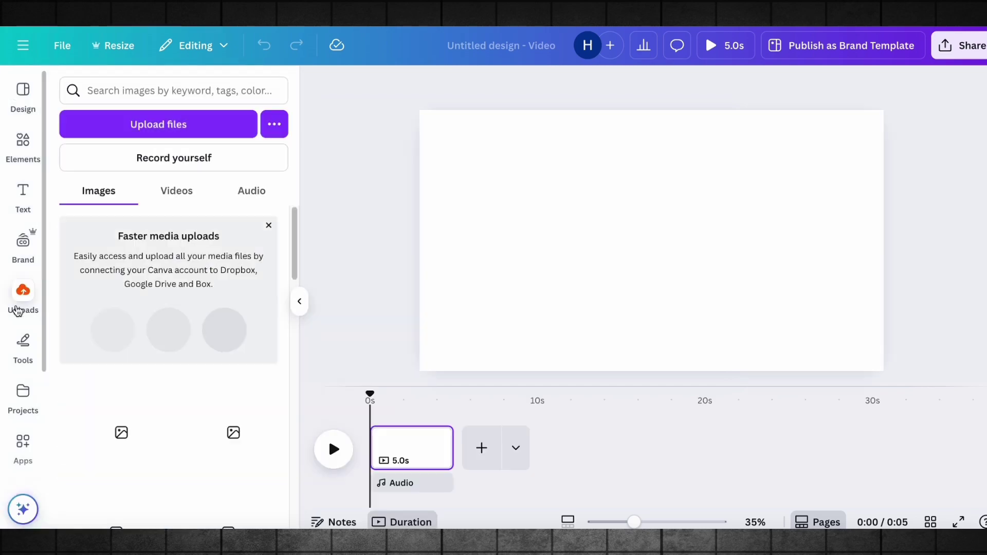
pyautogui.click(150, 154)
pyautogui.click(261, 97)
pyautogui.click(885, 510)
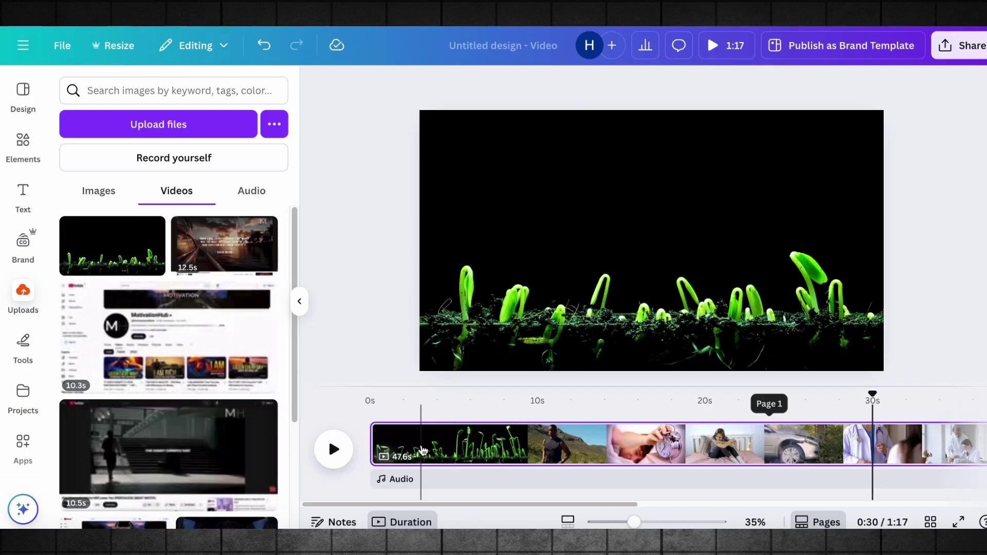
# - Set the uploaded video as the page background and generate captions for it
pyautogui.rightClick(651, 308)
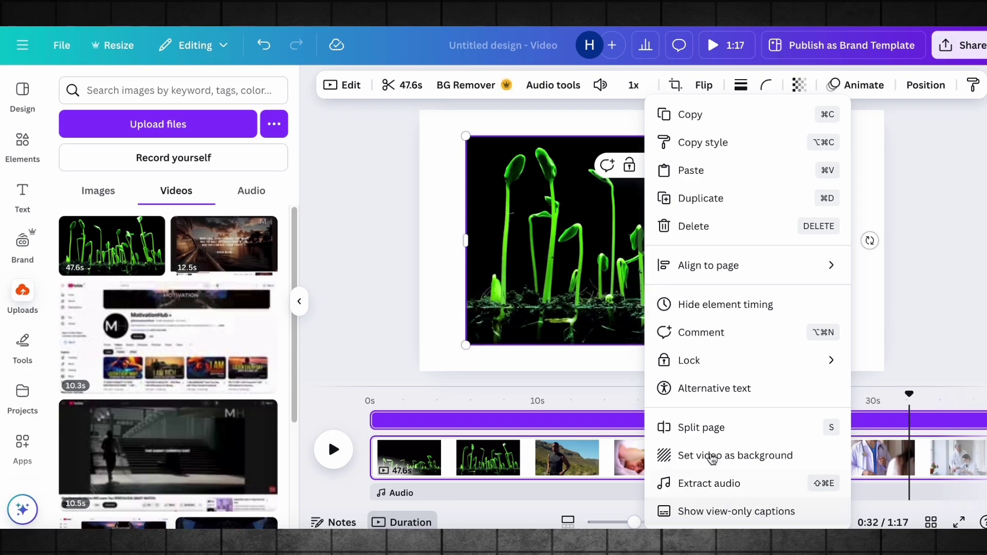
pyautogui.press('Escape')
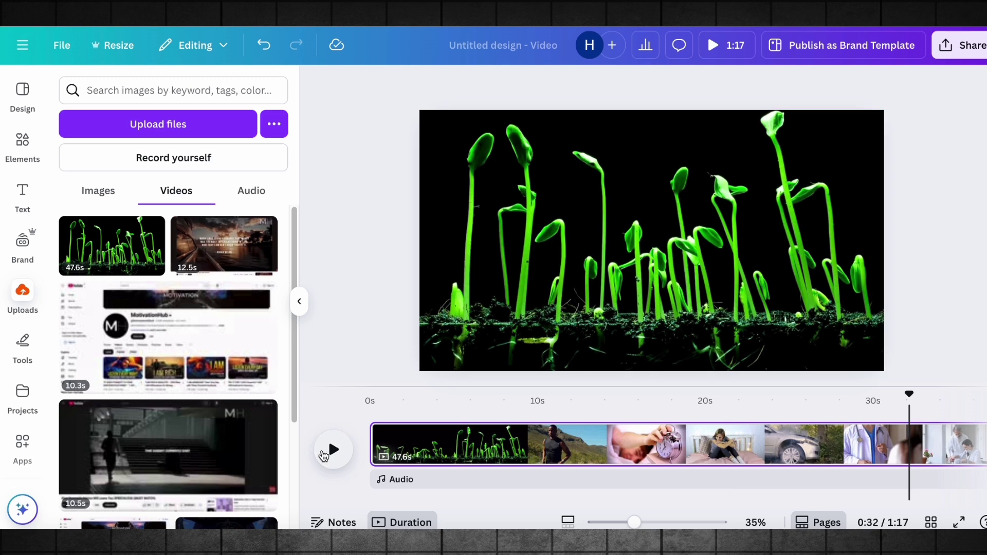
pyautogui.click(28, 196)
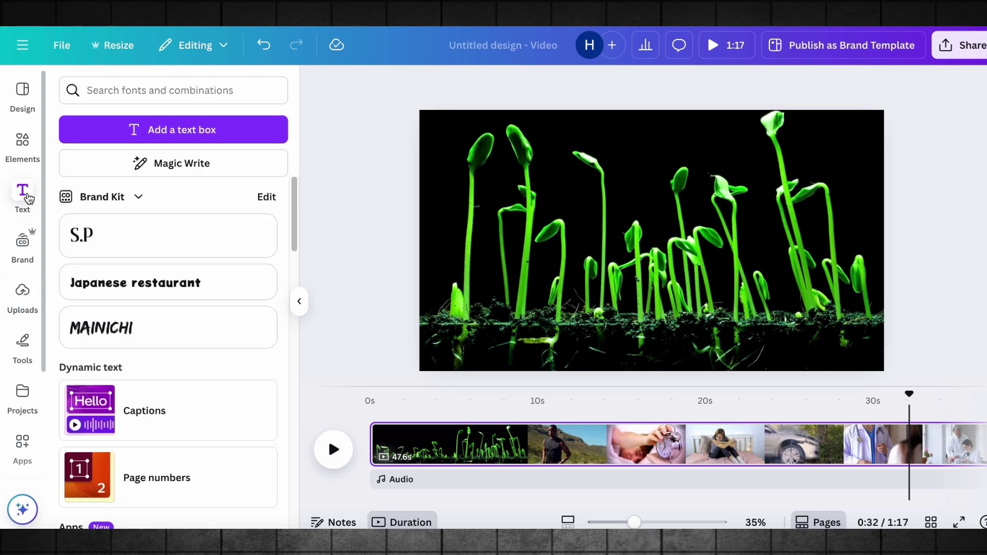
pyautogui.click(132, 412)
pyautogui.click(187, 511)
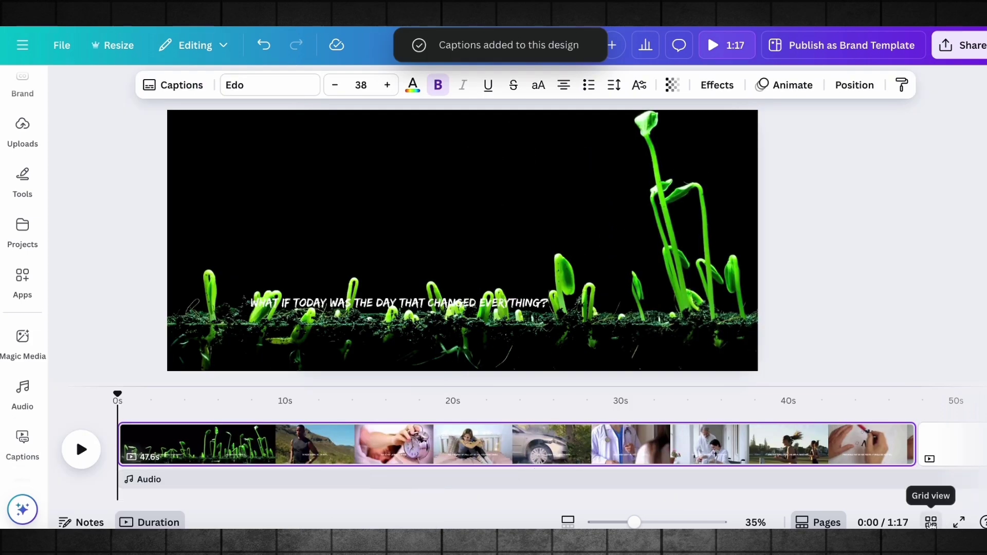
# - Preview the captioned video in full screen and return to the editor
pyautogui.click(959, 523)
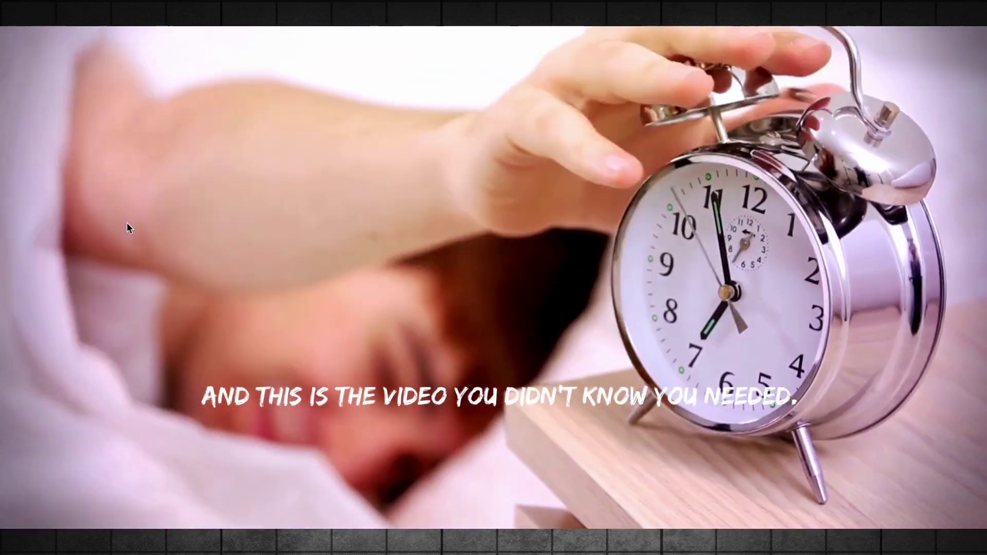
pyautogui.press('Escape')
pyautogui.click(28, 45)
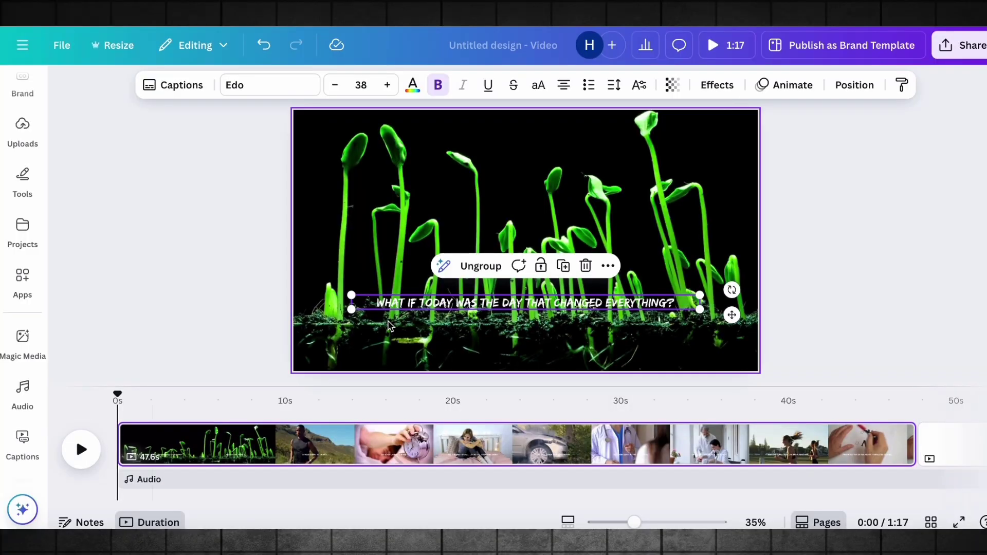
# - Change the caption text color to the yellow from the S.P.svg brand colors and play back the video
pyautogui.click(413, 84)
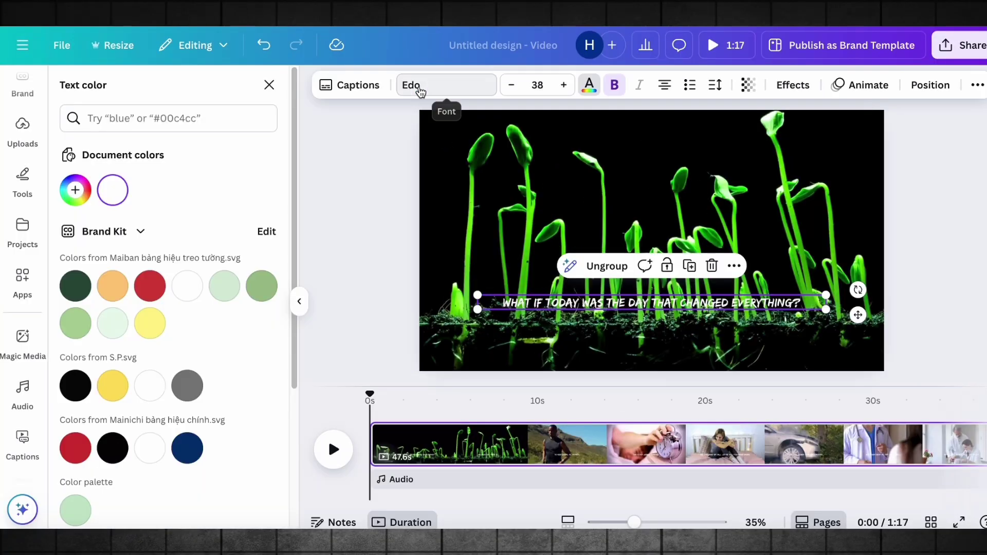
pyautogui.click(113, 385)
pyautogui.click(520, 229)
pyautogui.click(82, 450)
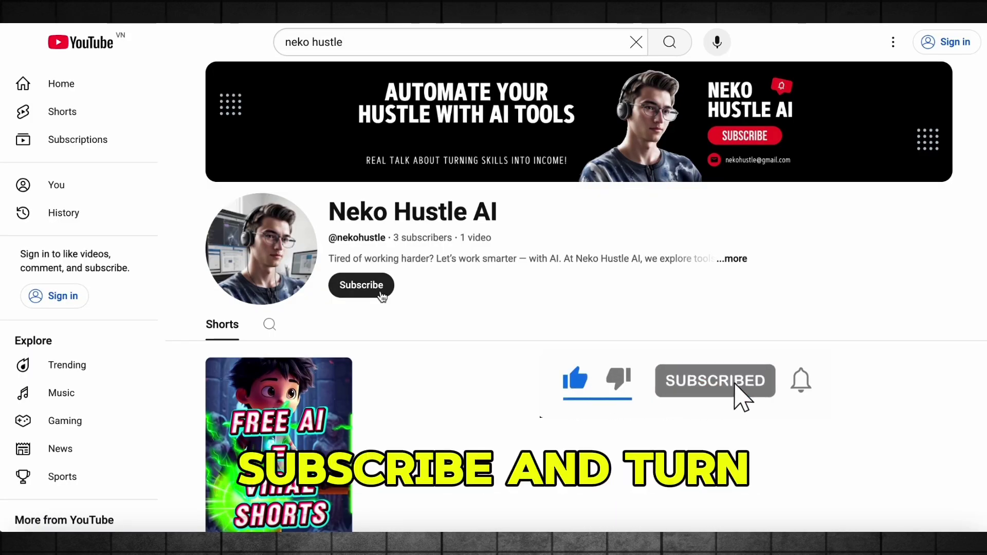
pyautogui.scroll(-4, 381, 296)
pyautogui.scroll(3, 379, 291)
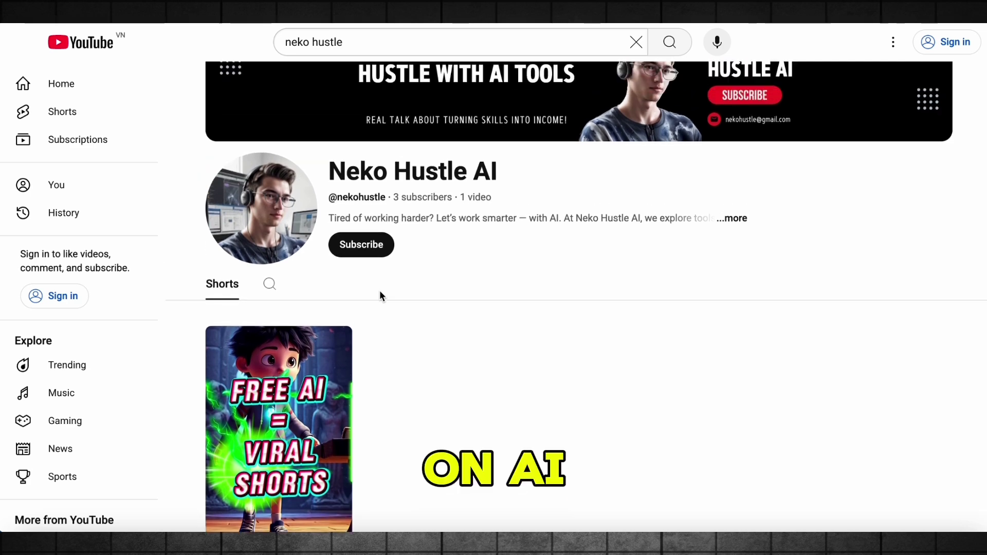
pyautogui.scroll(1, 380, 291)
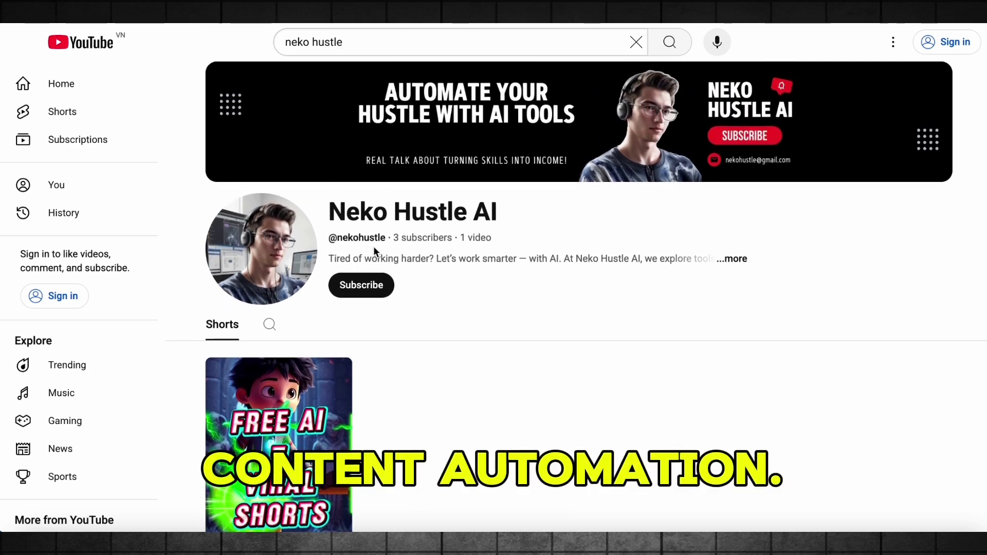